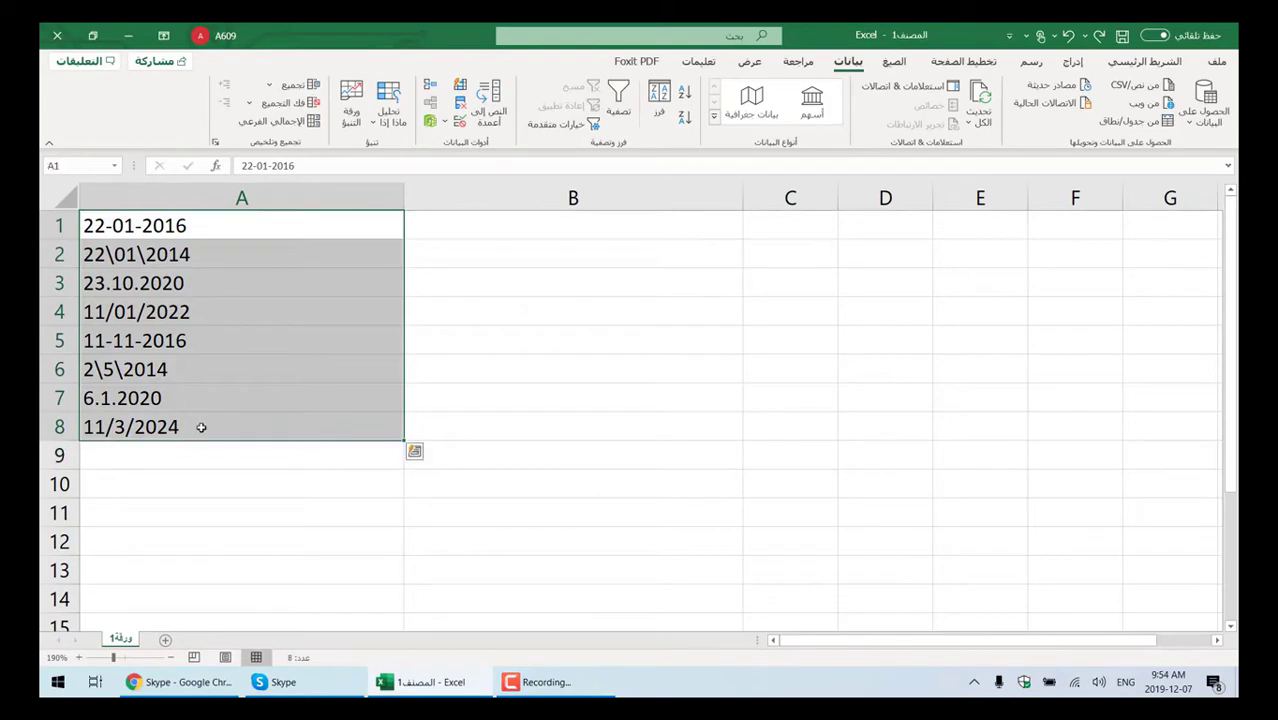
# - Look through the date entries in A1:A8 and the separators they use
pyautogui.click(201, 427)
pyautogui.moveTo(225, 228); pyautogui.dragTo(226, 430)
pyautogui.click(186, 320)
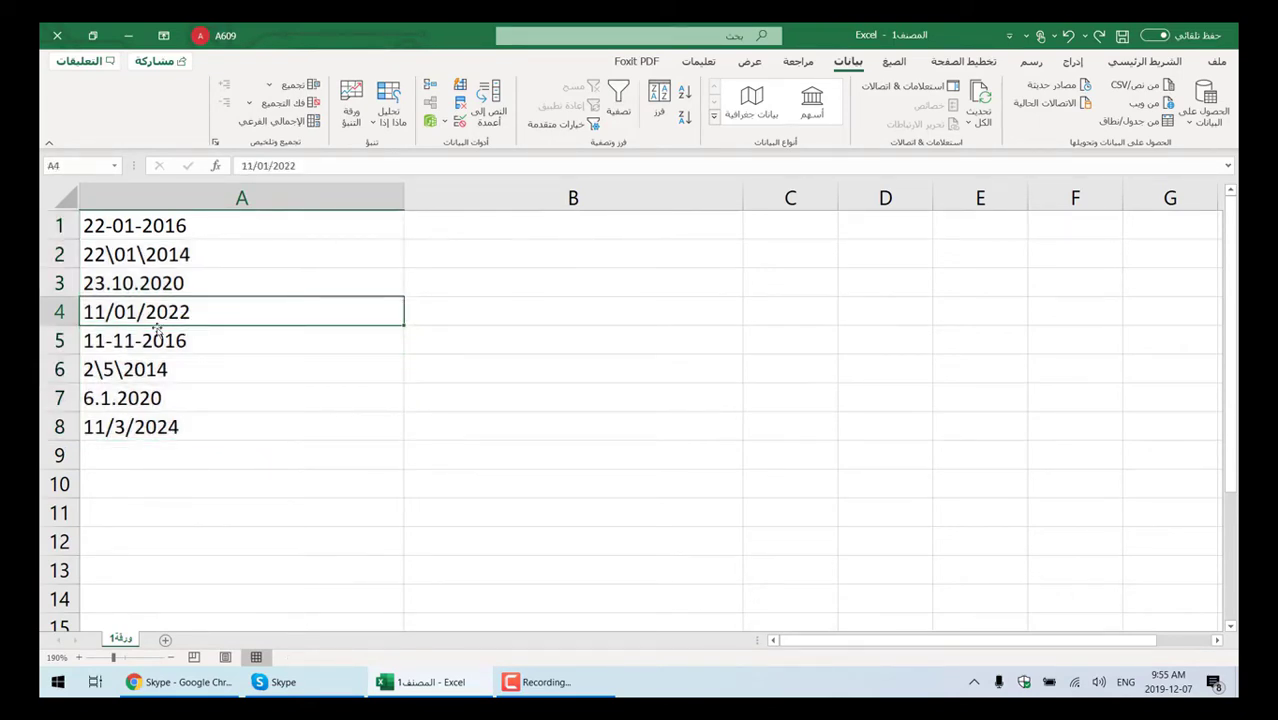
pyautogui.click(98, 334)
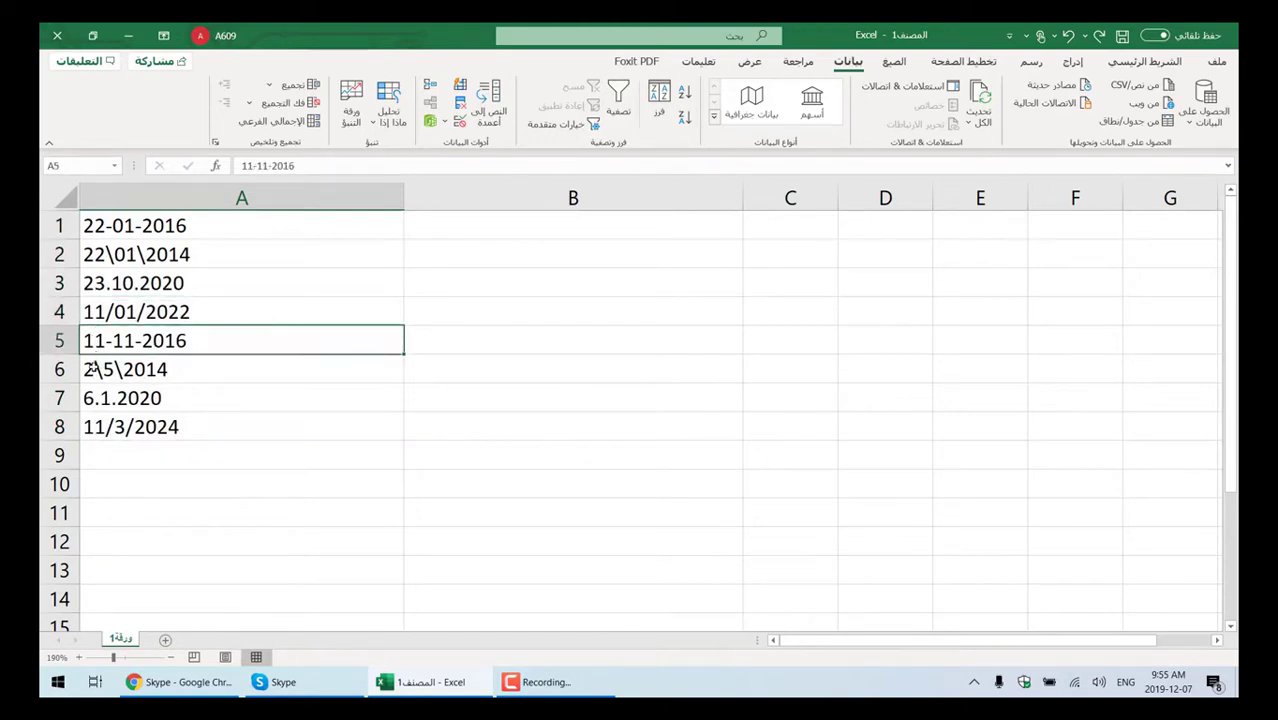
pyautogui.click(92, 370)
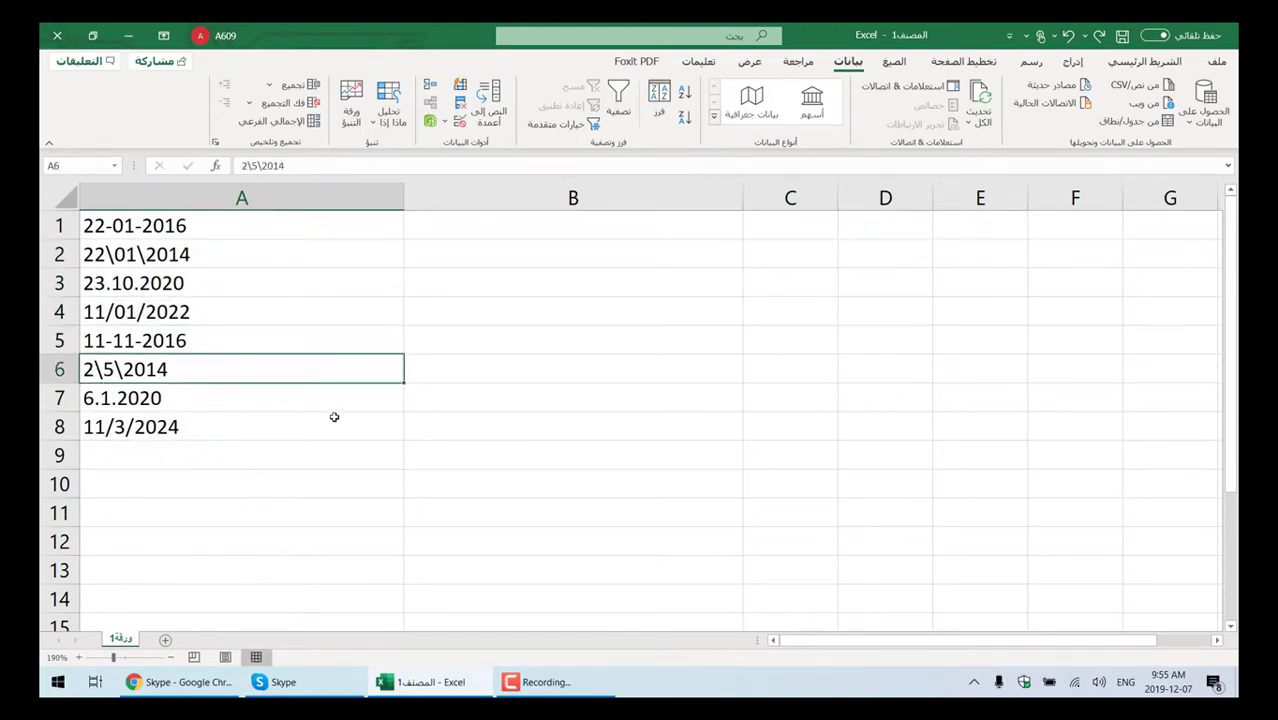
# - Copy the dates in A1:A8 to B1:B8
pyautogui.moveTo(311, 215); pyautogui.dragTo(327, 414)
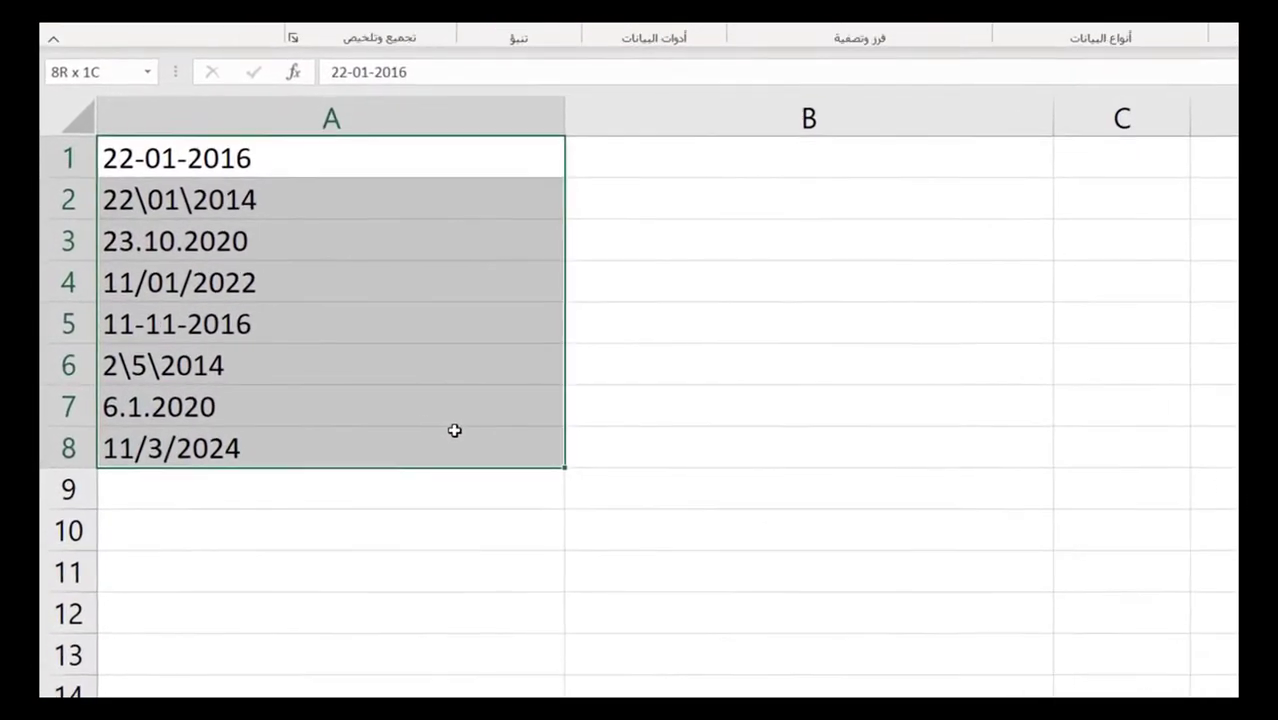
pyautogui.moveTo(454, 430); pyautogui.dragTo(456, 433)
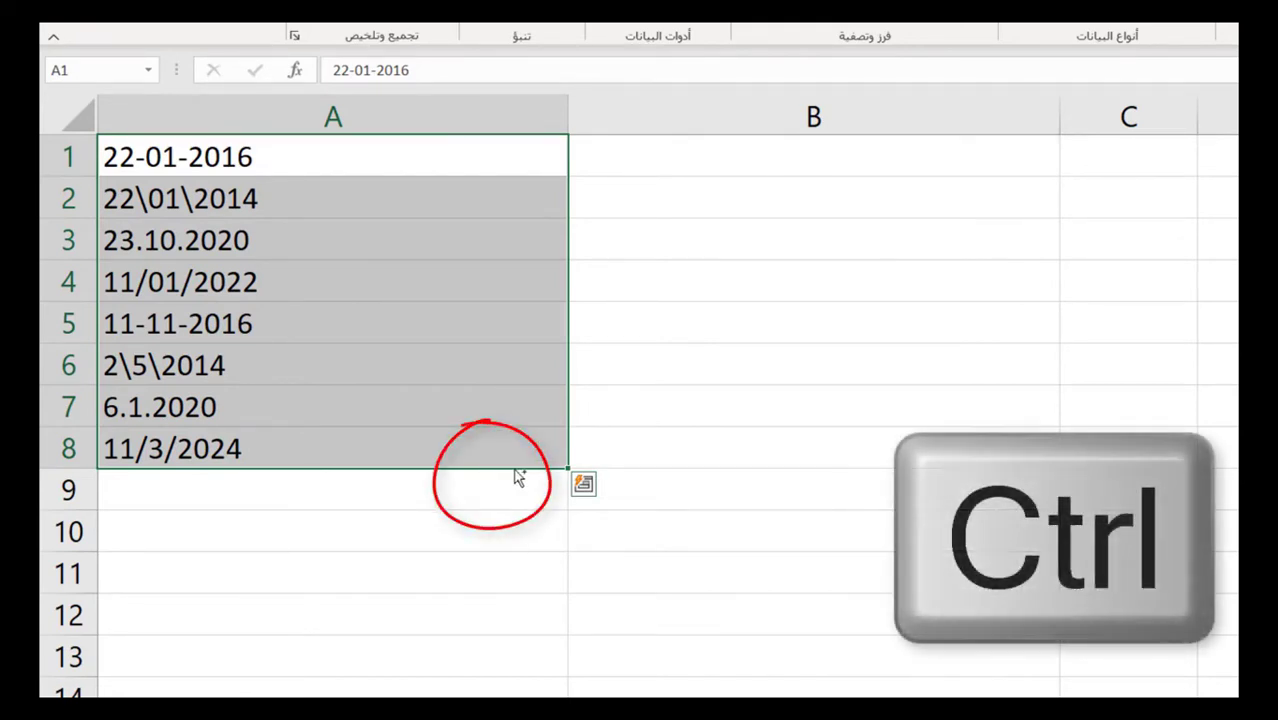
pyautogui.moveTo(516, 476); pyautogui.dragTo(725, 452)
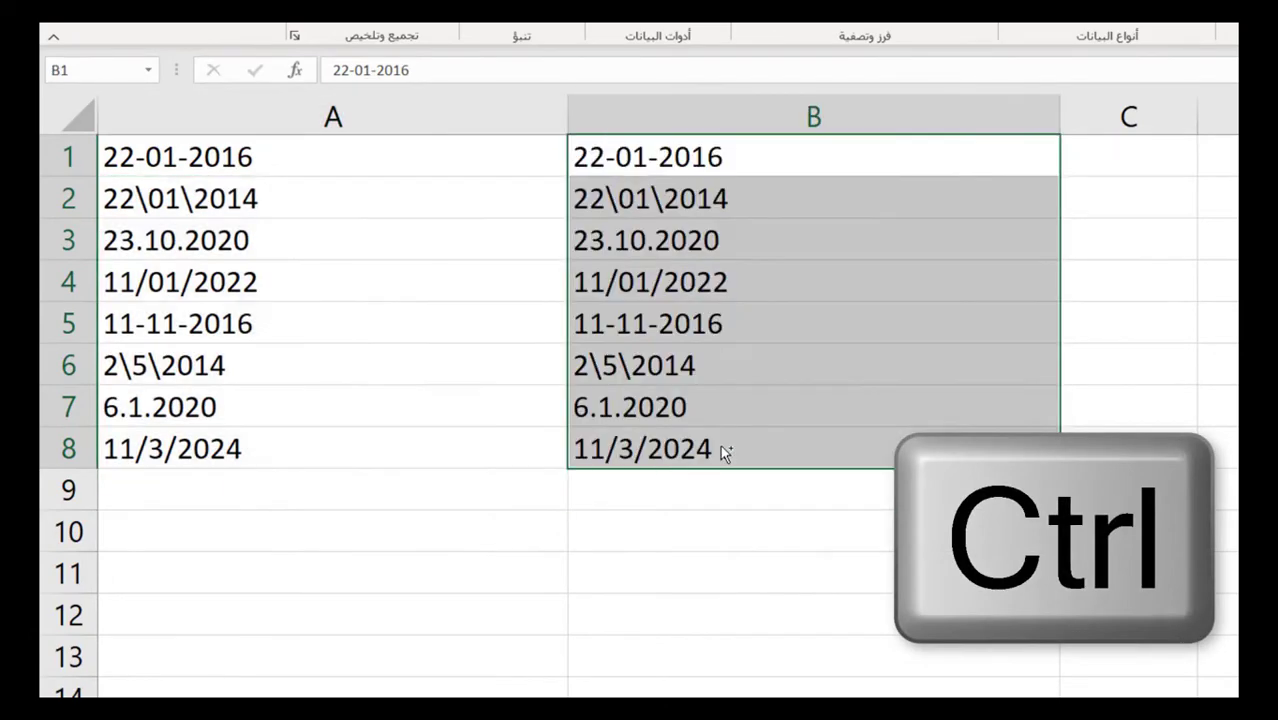
# - Convert column A's text entries into dates with Text to Columns, setting the column data format to Date in DMY order
pyautogui.click(350, 393)
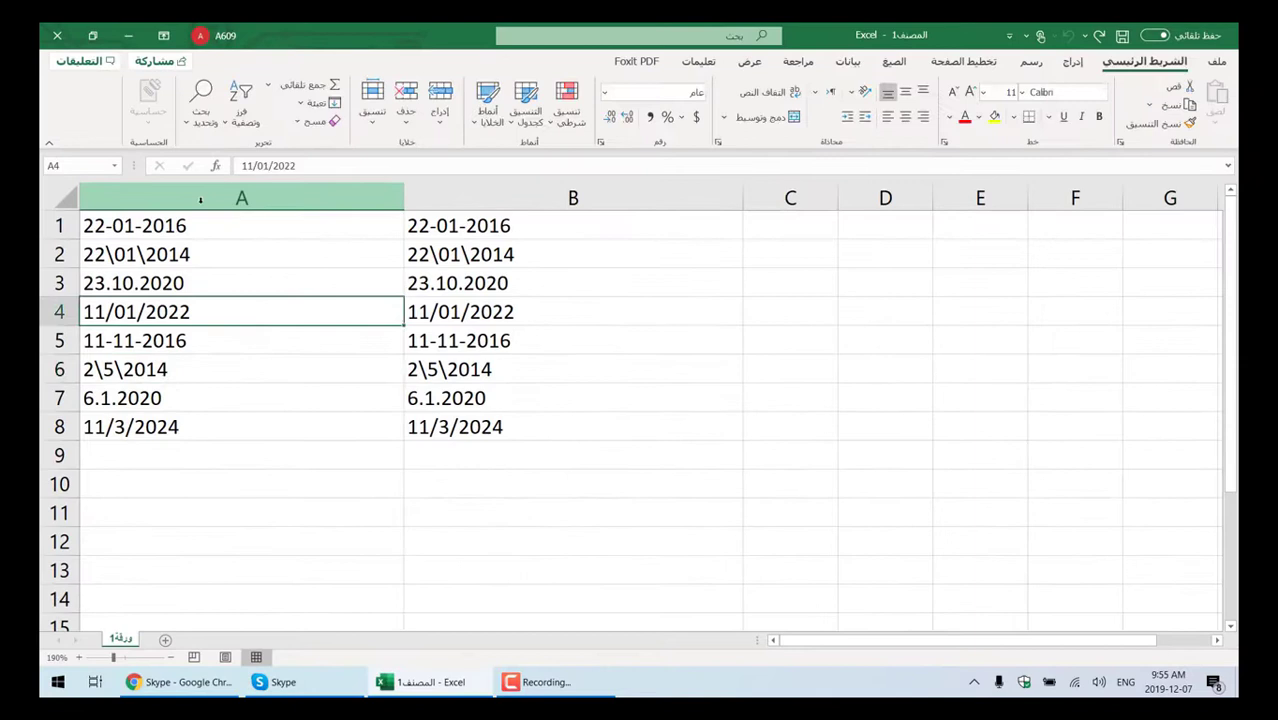
pyautogui.click(300, 198)
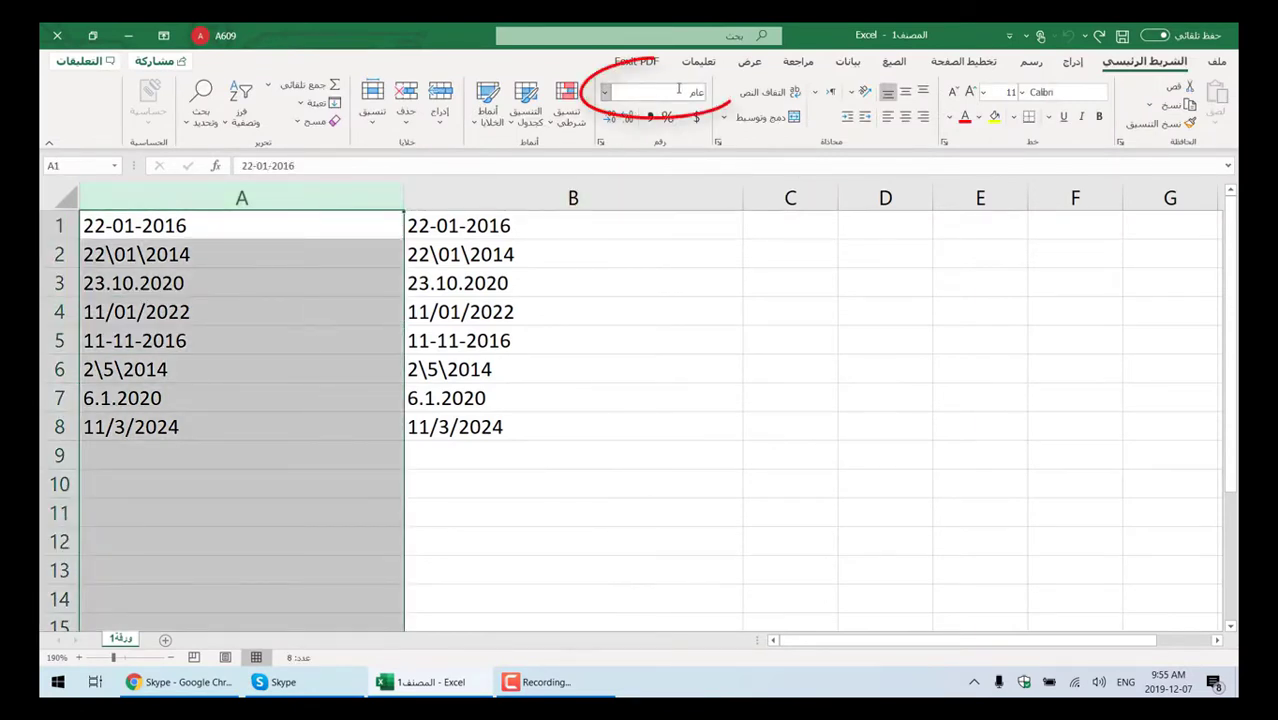
pyautogui.click(851, 63)
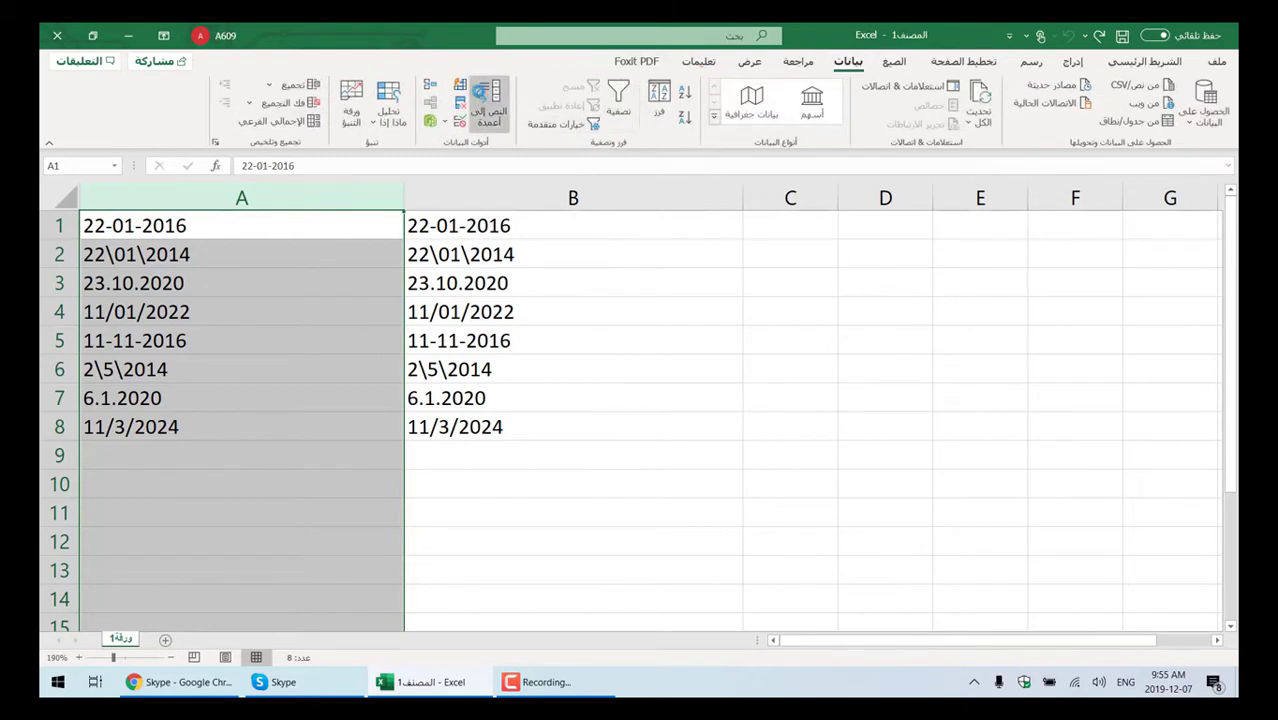
pyautogui.click(480, 94)
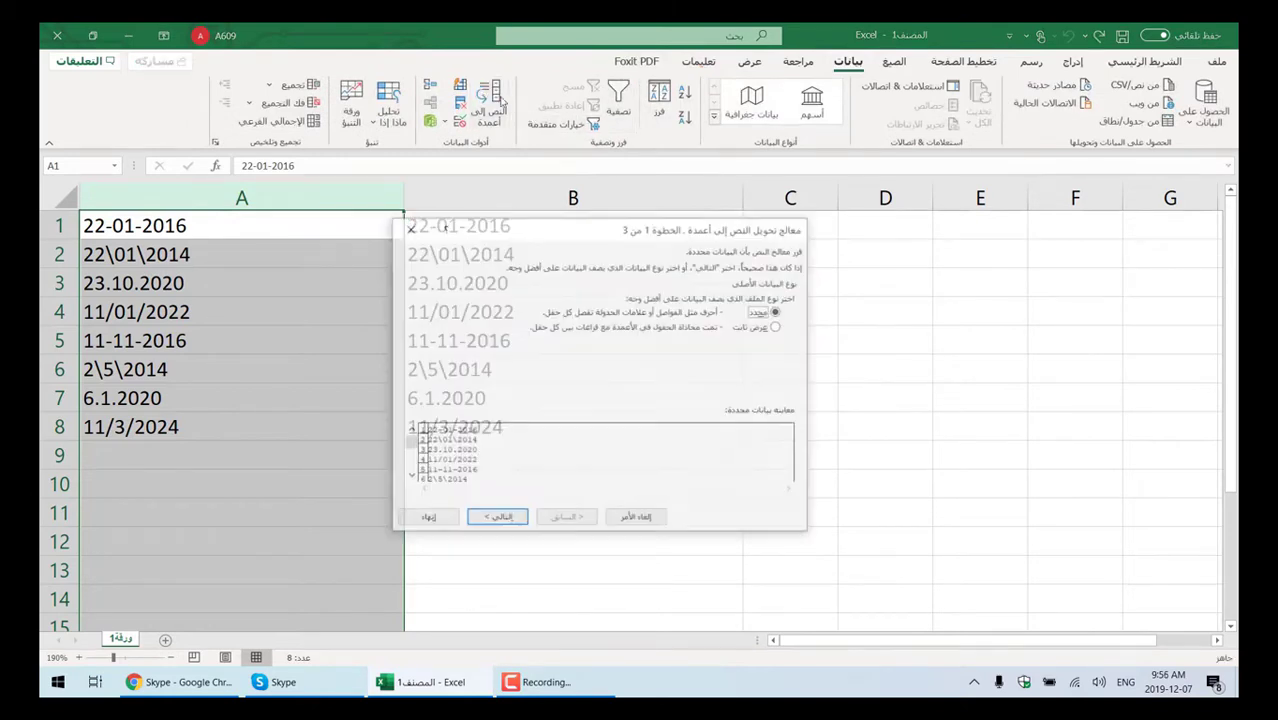
pyautogui.click(512, 517)
pyautogui.click(500, 518)
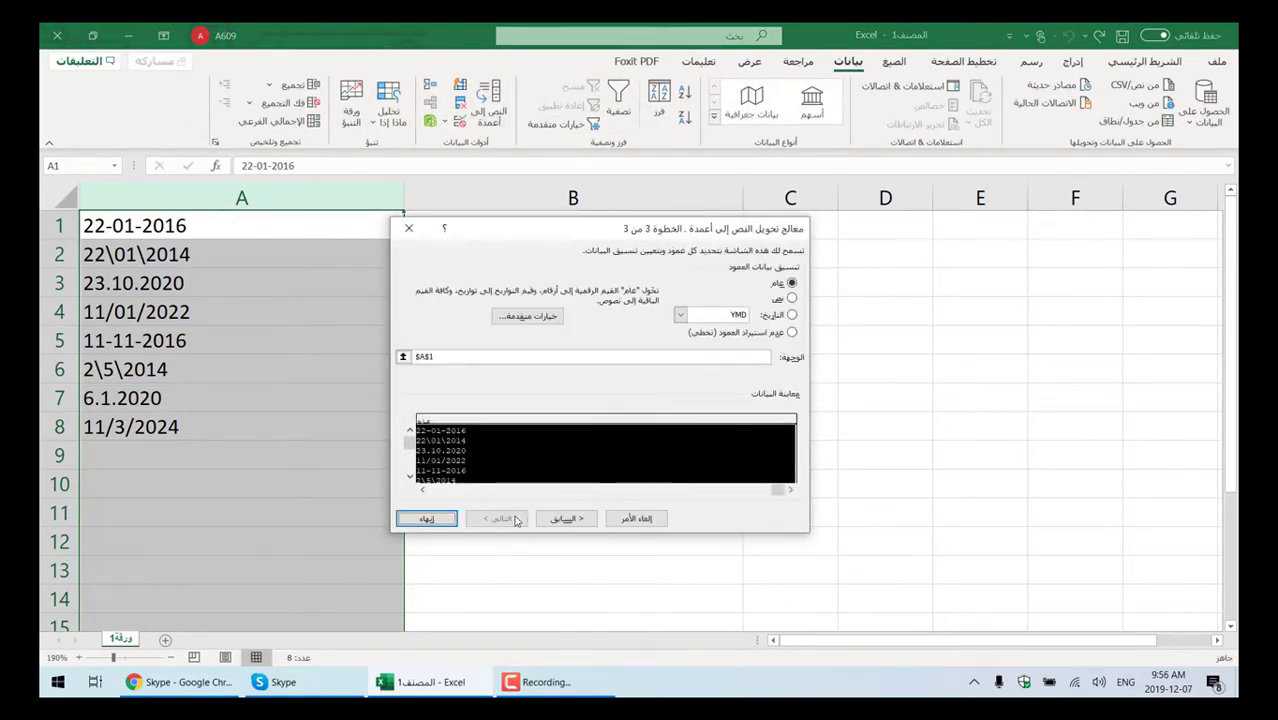
pyautogui.click(790, 315)
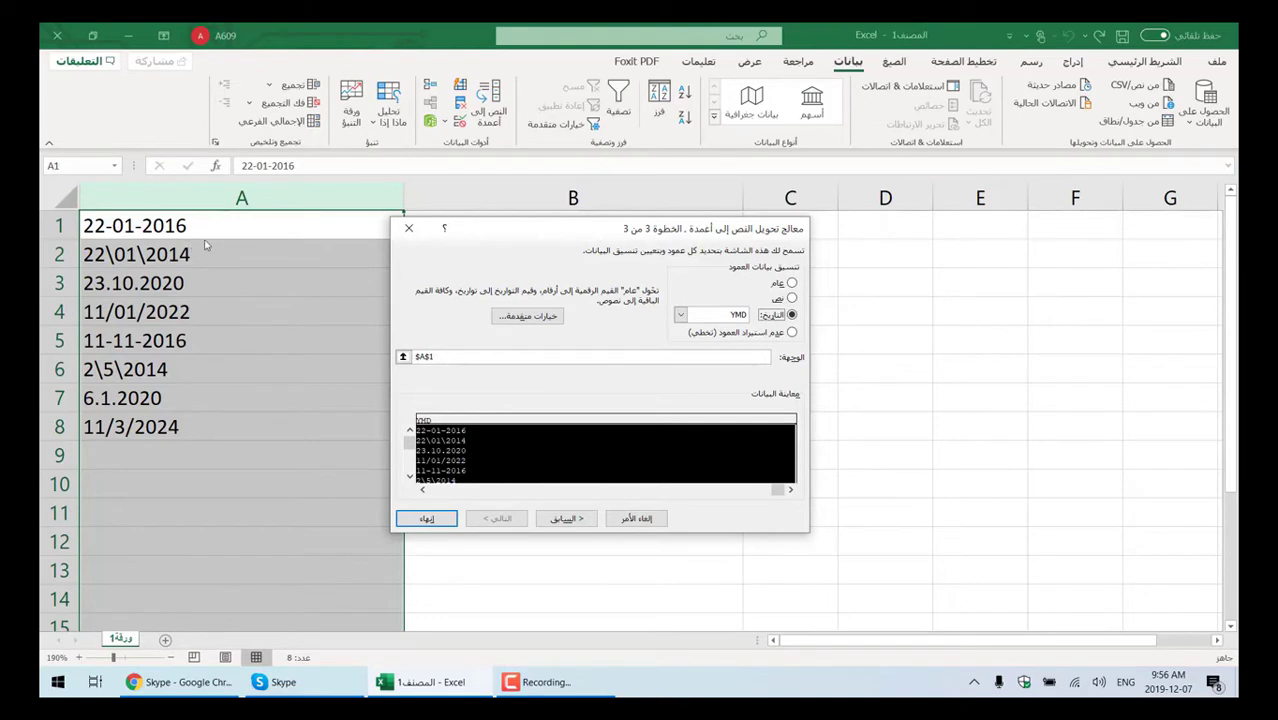
pyautogui.click(680, 315)
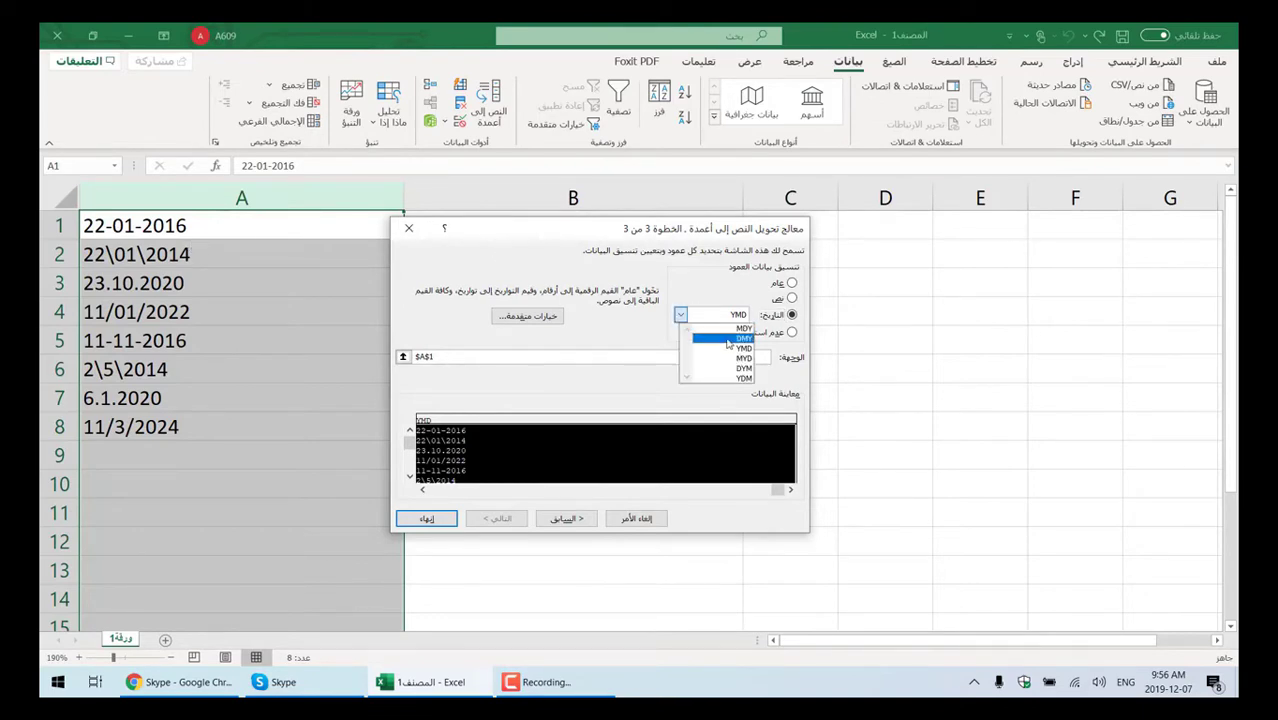
pyautogui.click(742, 339)
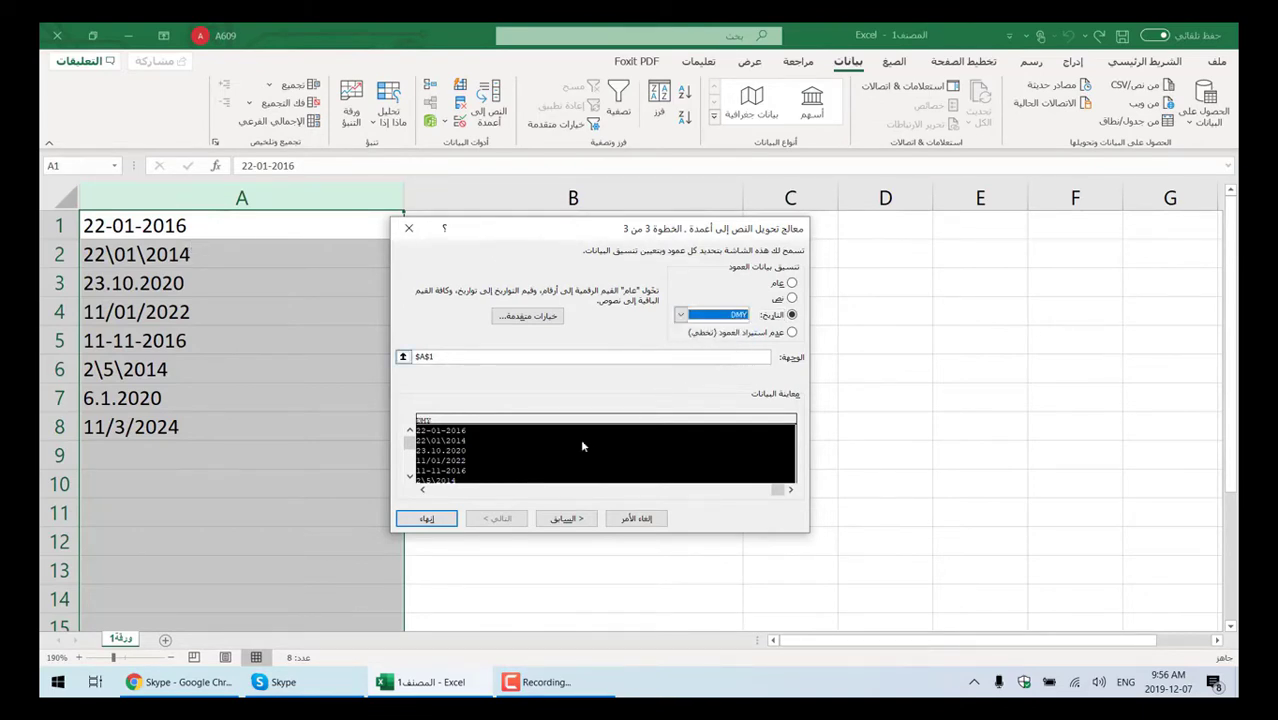
pyautogui.click(426, 518)
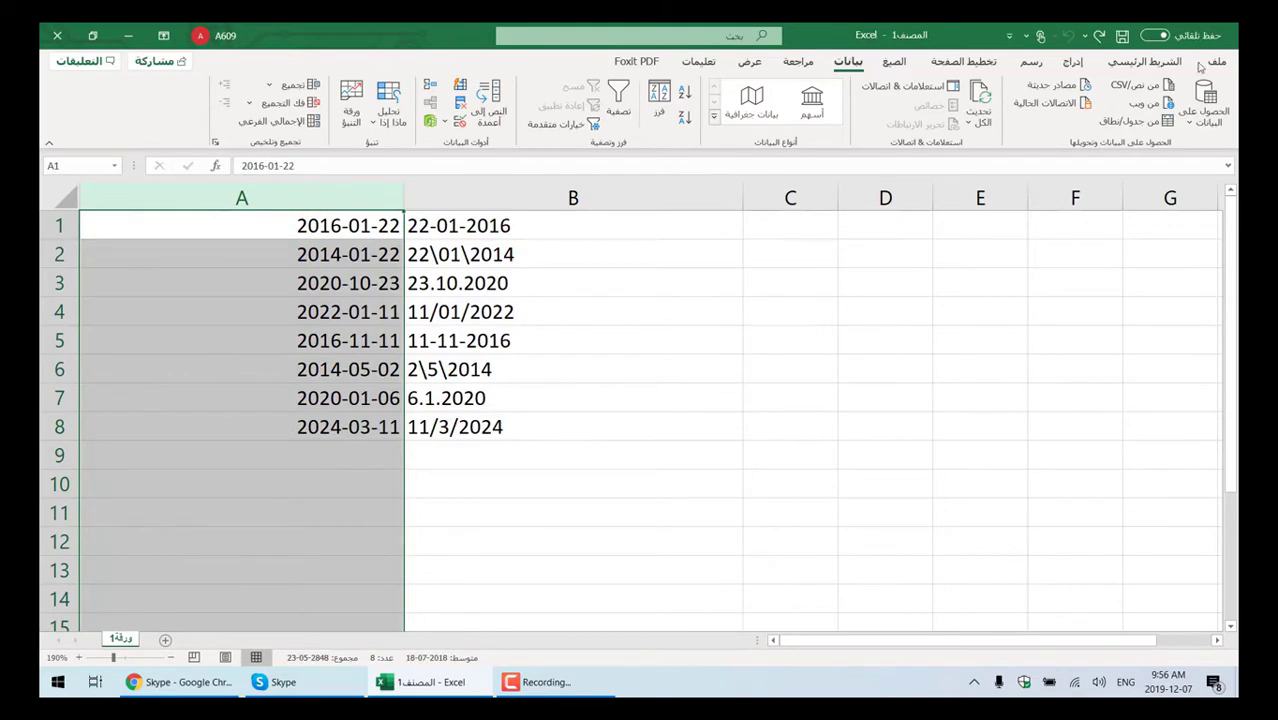
# - Center the converted dates in column A horizontally
pyautogui.click(1145, 62)
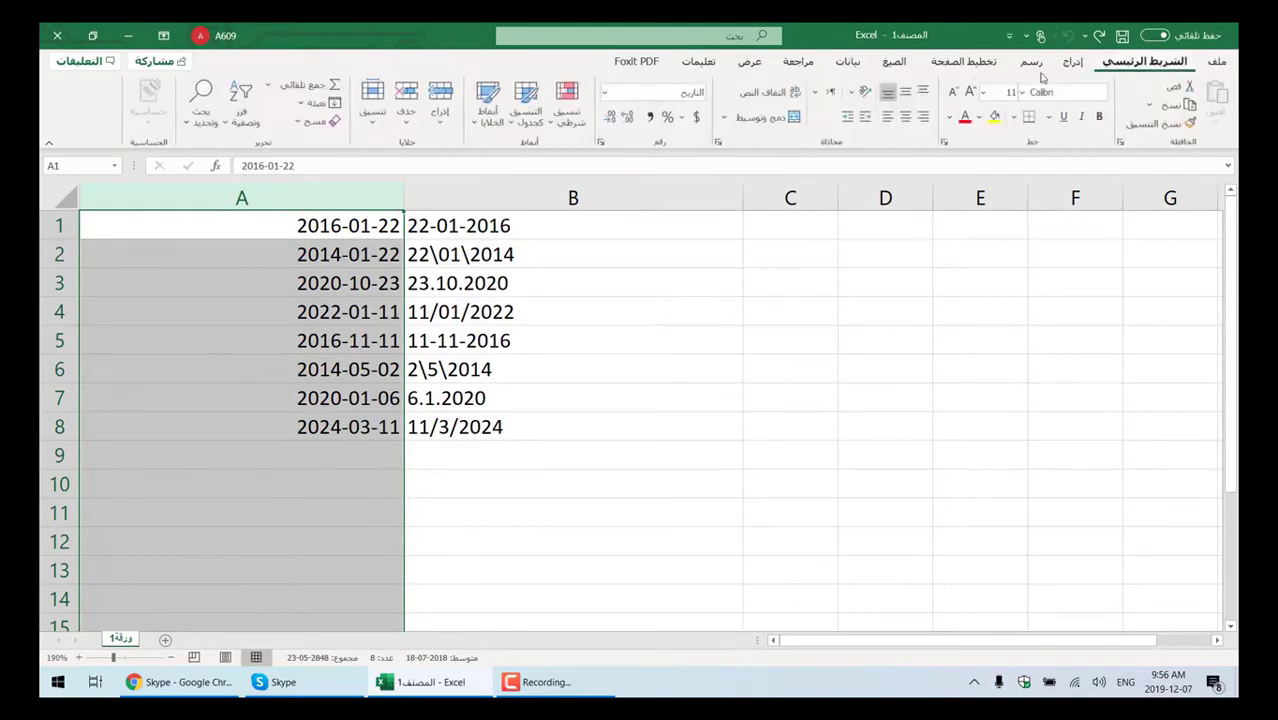
pyautogui.click(905, 117)
pyautogui.click(267, 252)
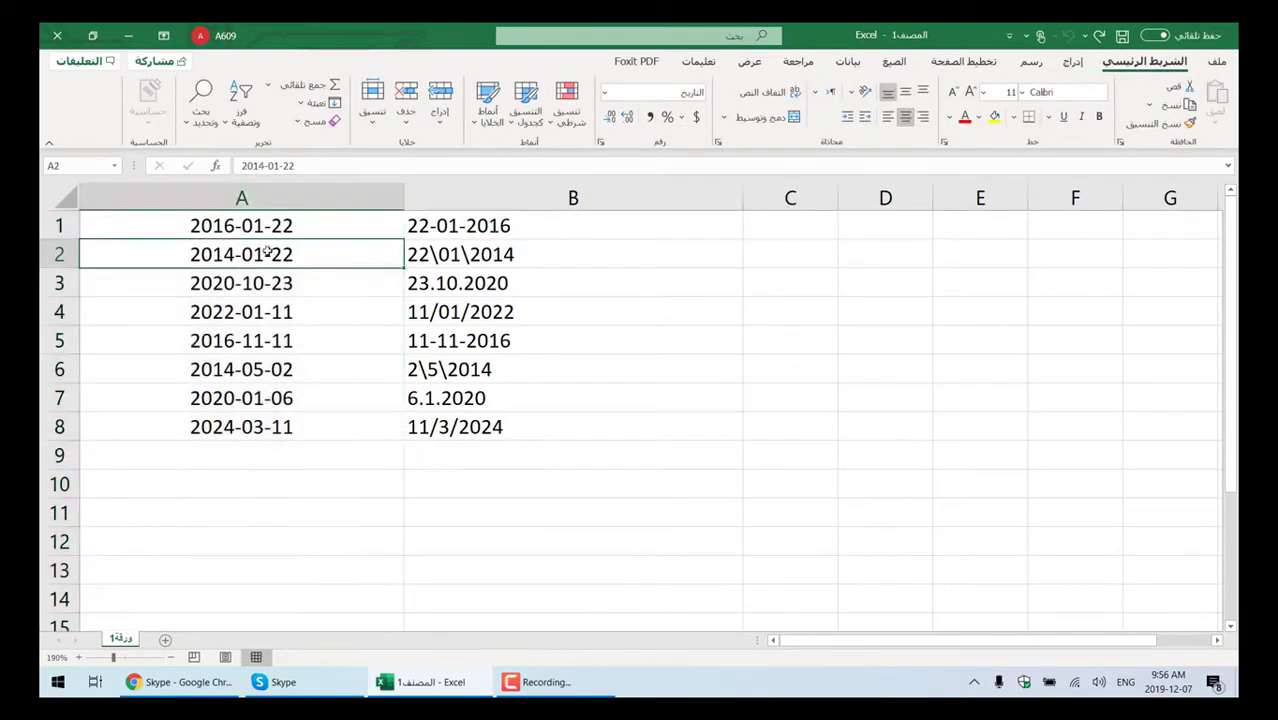
# - Compare the converted dates in column A with the original entries in column B for rows 1 to 8, including their number formats
pyautogui.click(287, 226)
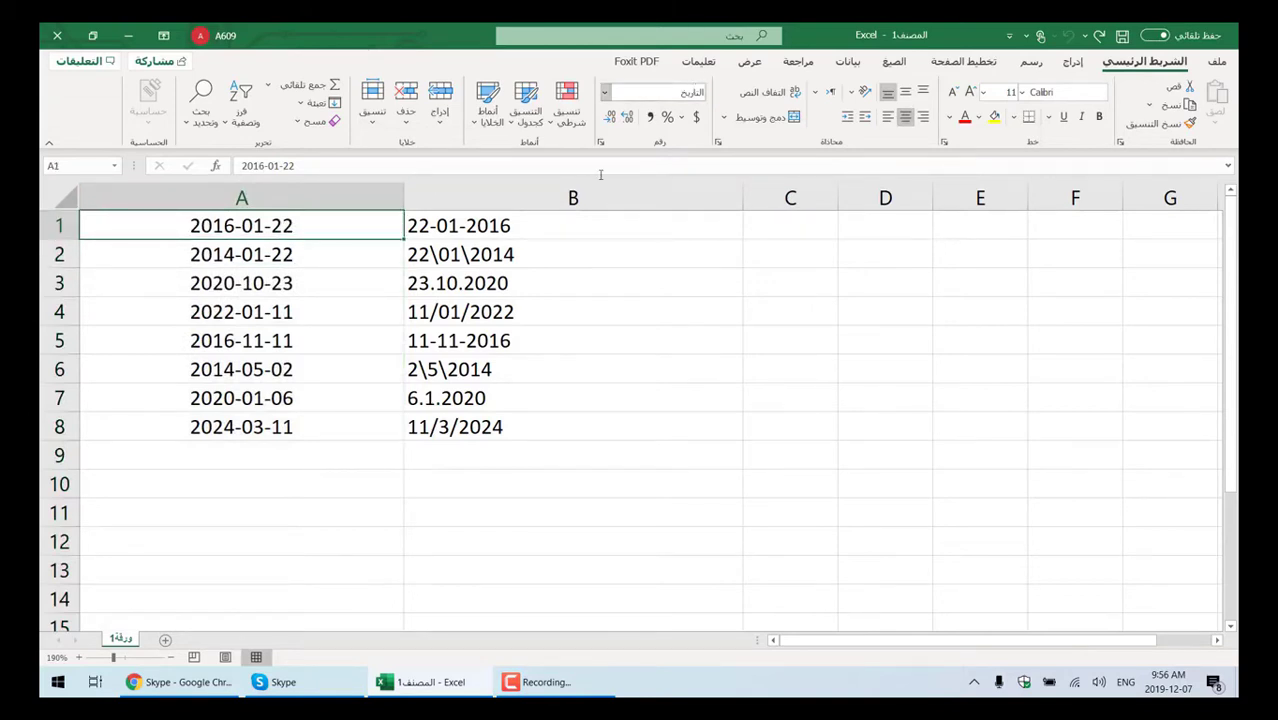
pyautogui.click(316, 258)
pyautogui.click(482, 224)
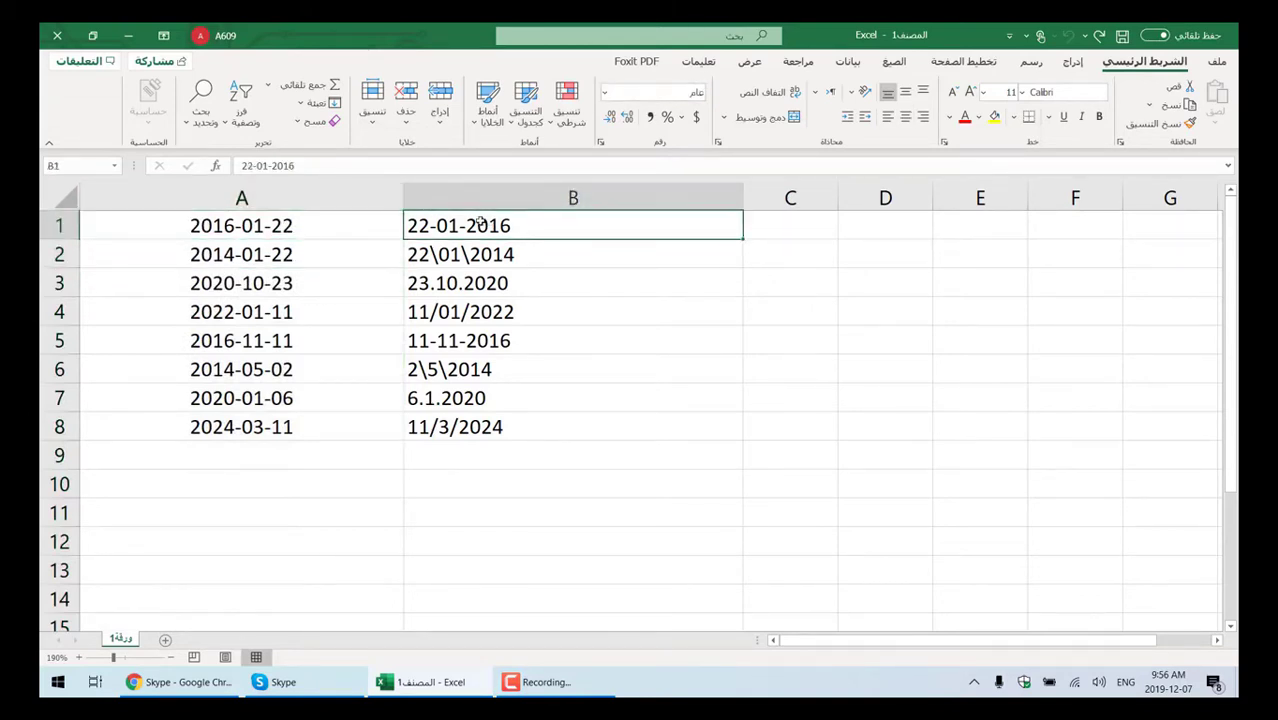
pyautogui.click(328, 231)
pyautogui.click(490, 256)
pyautogui.click(382, 292)
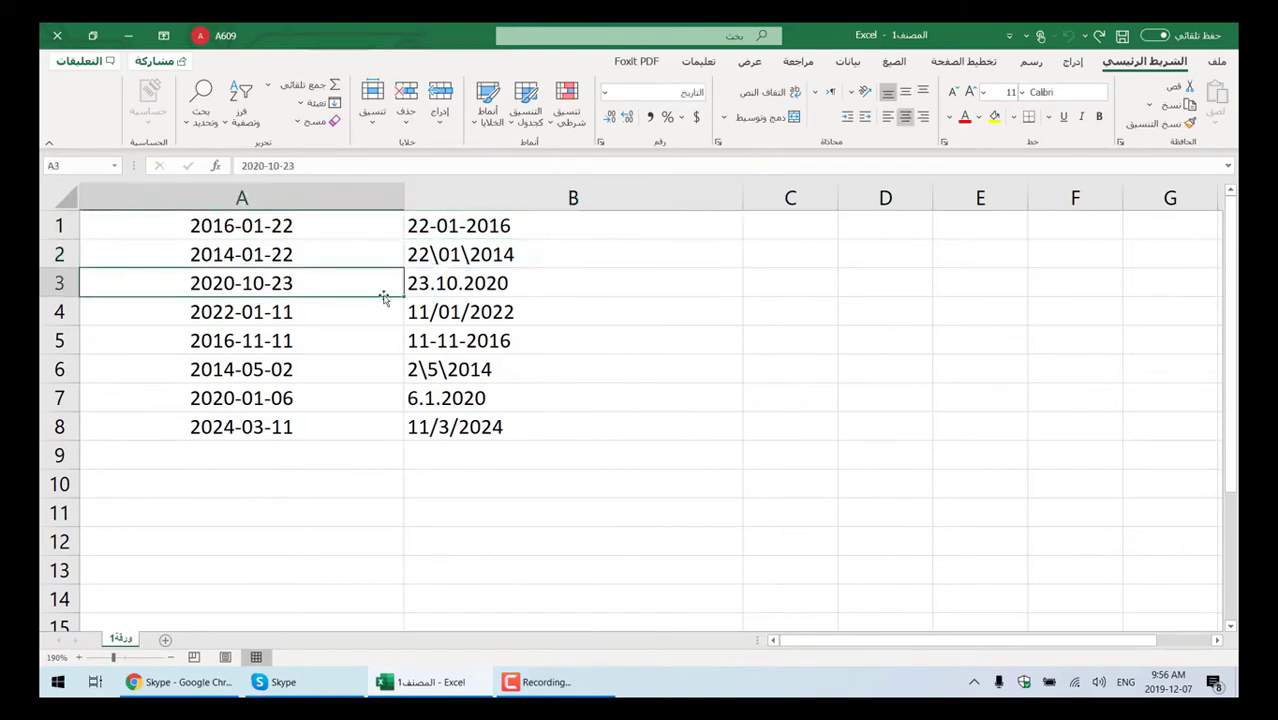
pyautogui.click(467, 294)
pyautogui.click(283, 313)
pyautogui.click(510, 316)
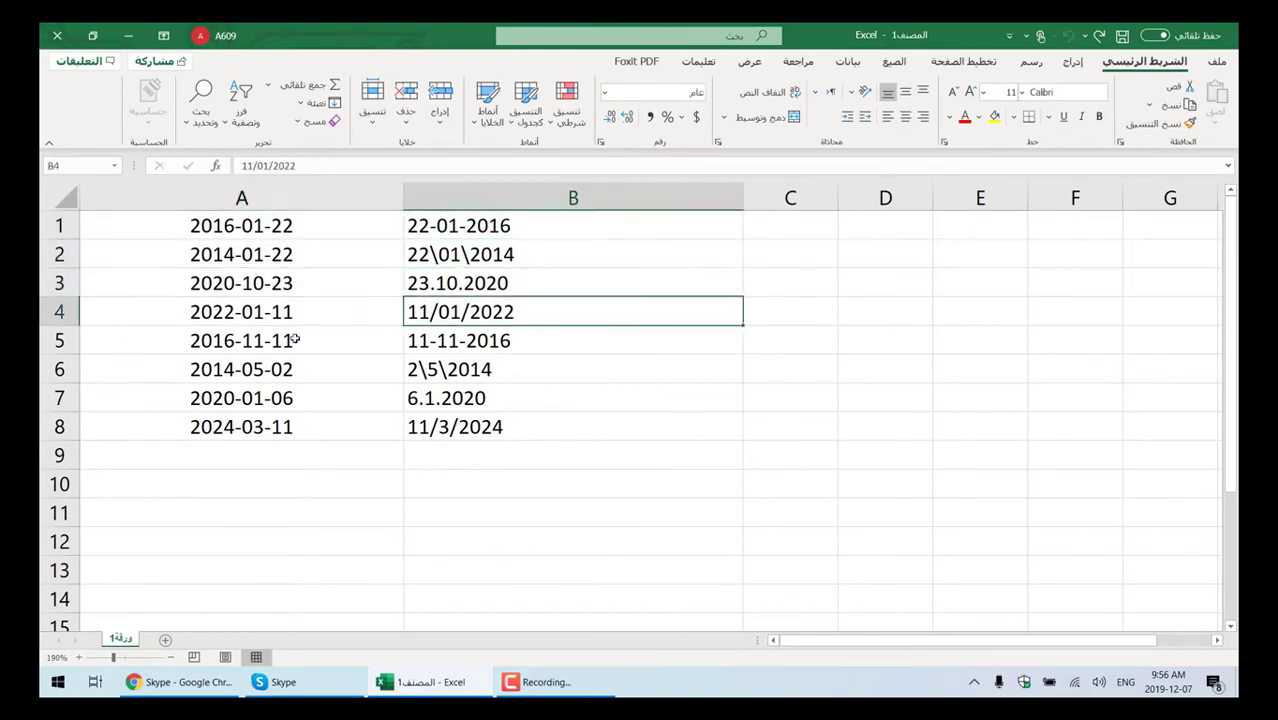
pyautogui.click(293, 337)
pyautogui.click(506, 362)
pyautogui.click(385, 372)
pyautogui.click(420, 428)
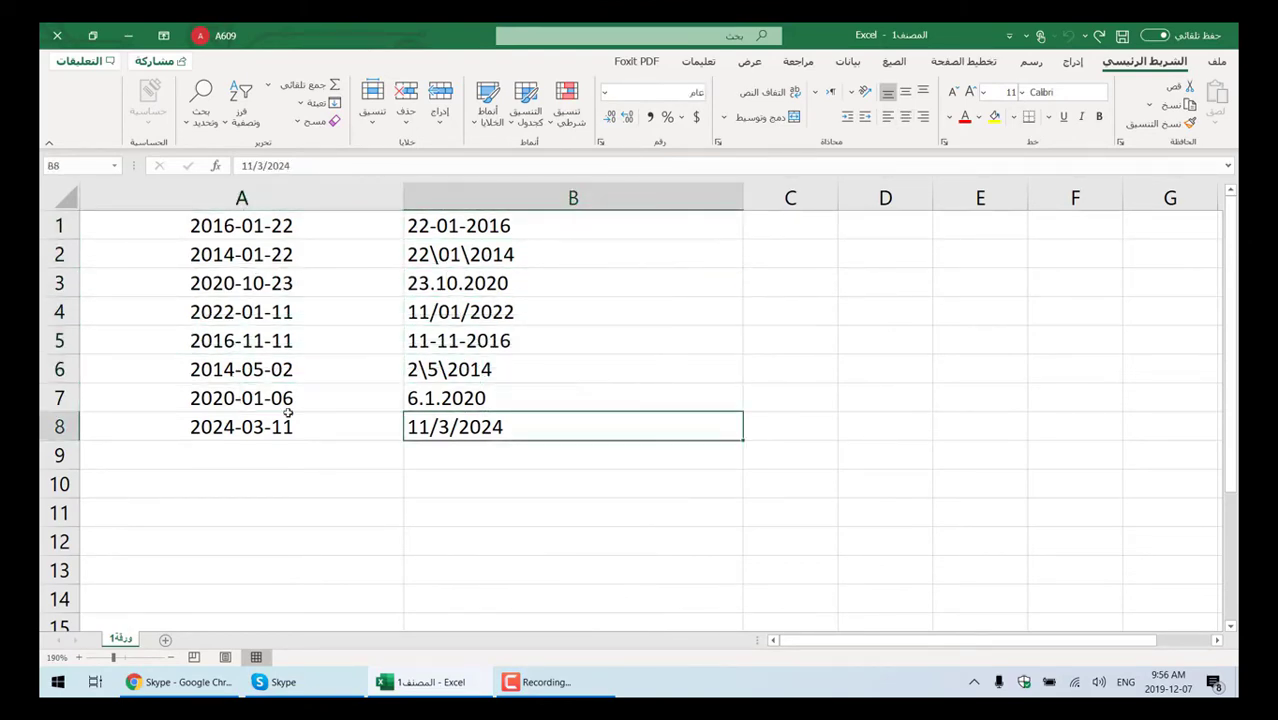
pyautogui.click(280, 425)
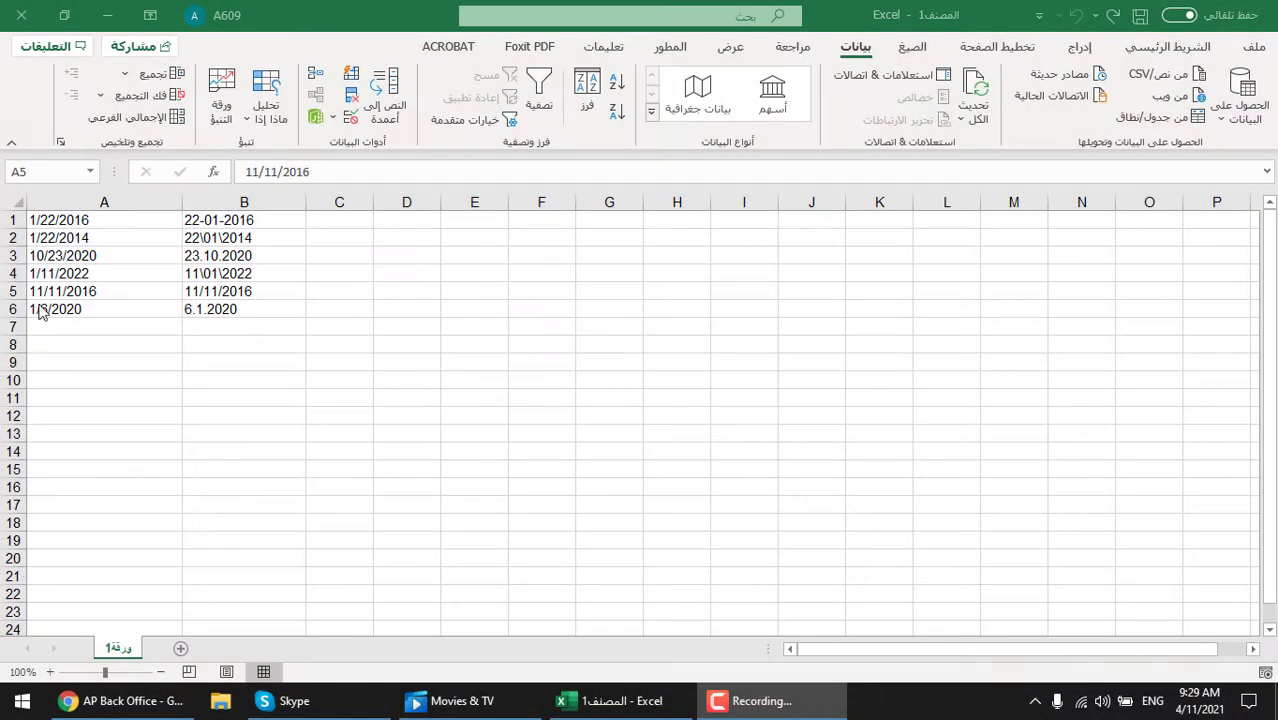
# - Open the full cell formatting options for column A and choose the Date (التاريخ) category
pyautogui.click(74, 202)
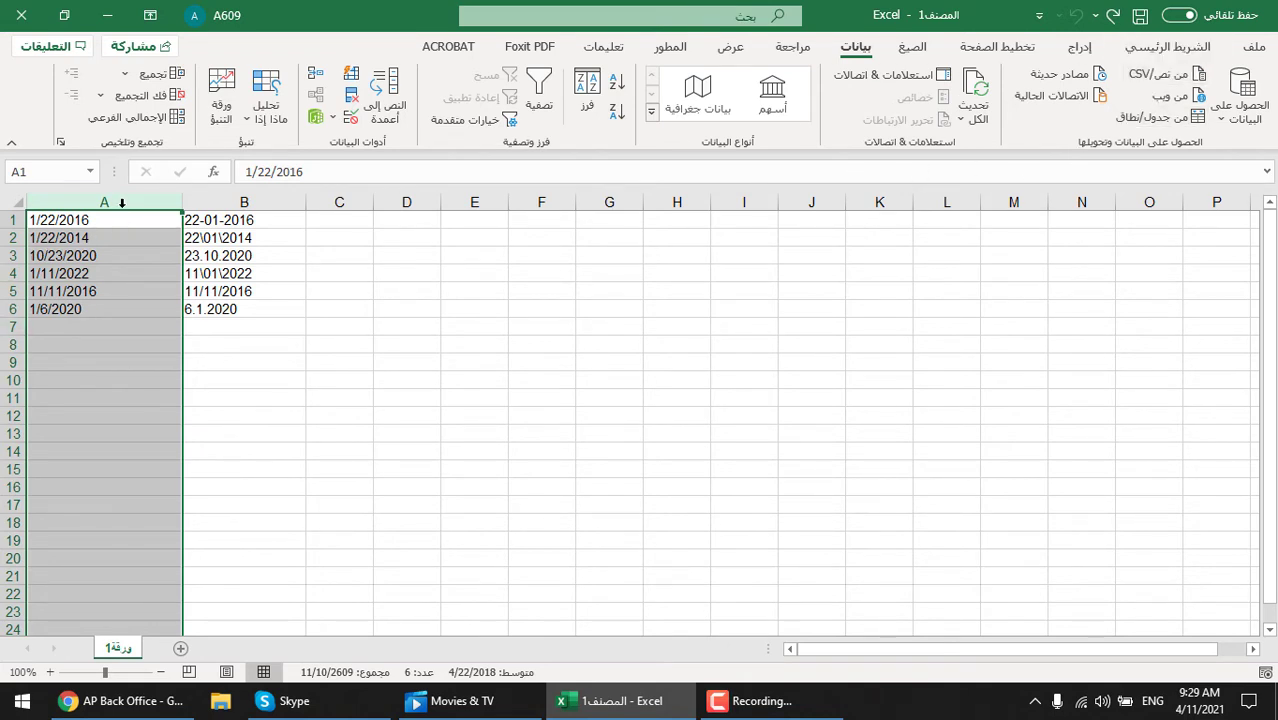
pyautogui.click(1168, 47)
pyautogui.click(578, 82)
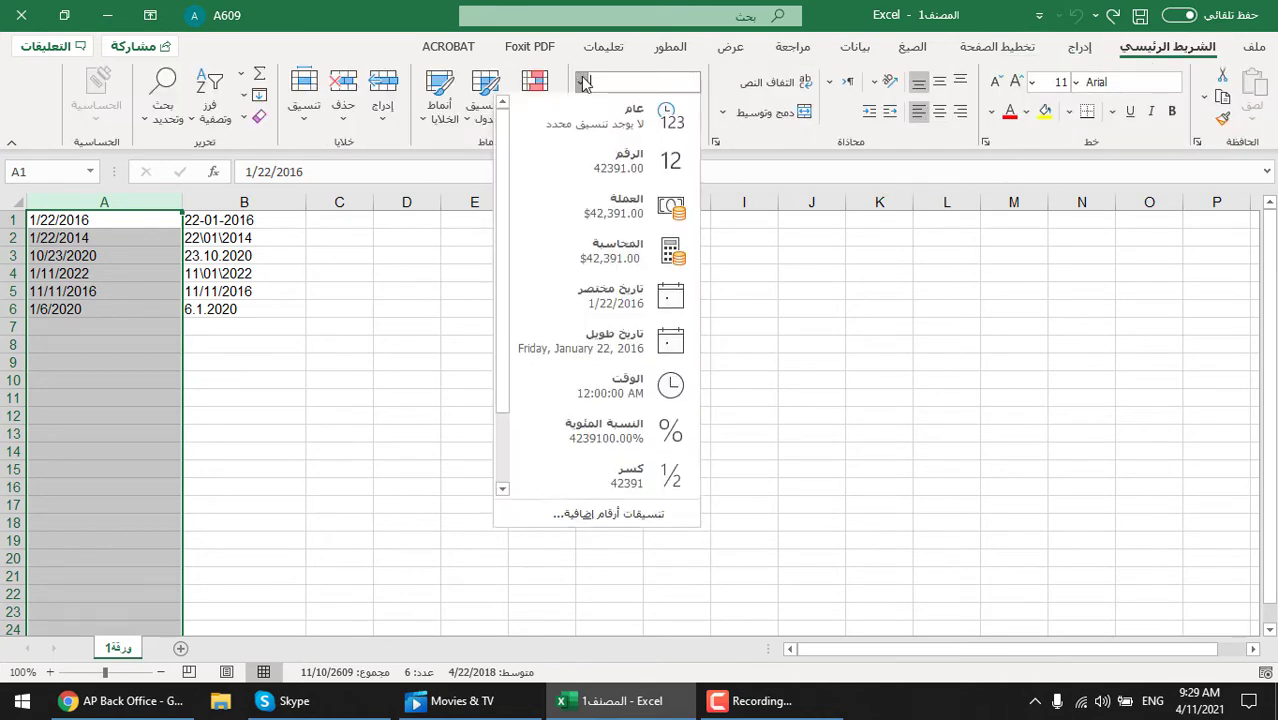
pyautogui.click(640, 516)
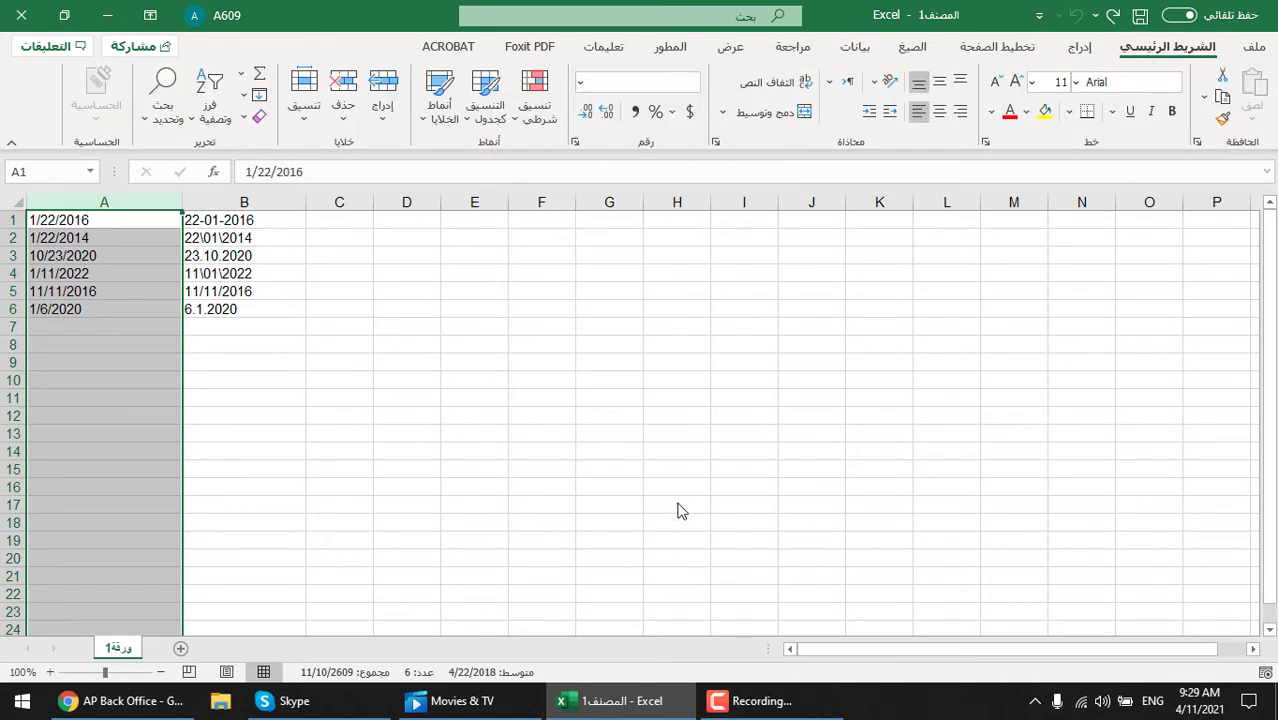
pyautogui.moveTo(195, 229); pyautogui.dragTo(671, 167)
pyautogui.click(887, 272)
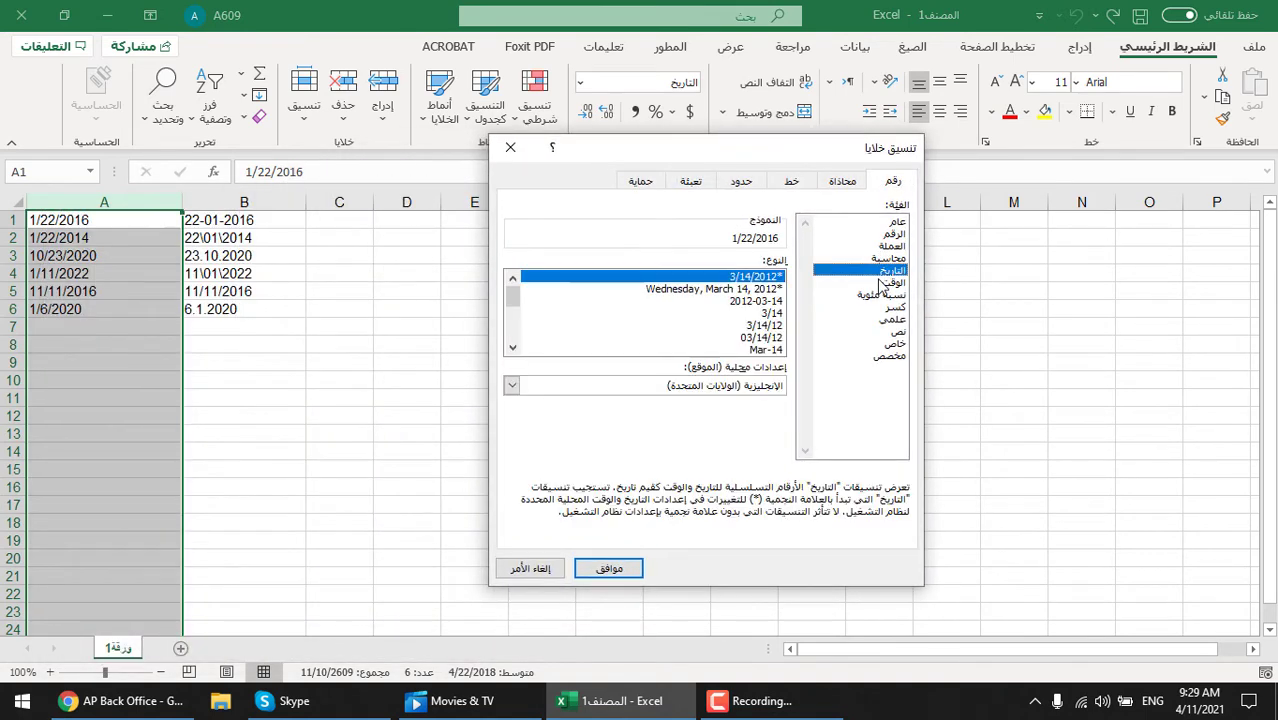
# - Set the date format's locale to Arabic (Saudi Arabia), العربية (المملكة العربية السعودية)
pyautogui.click(708, 386)
pyautogui.scroll(3, 690, 435)
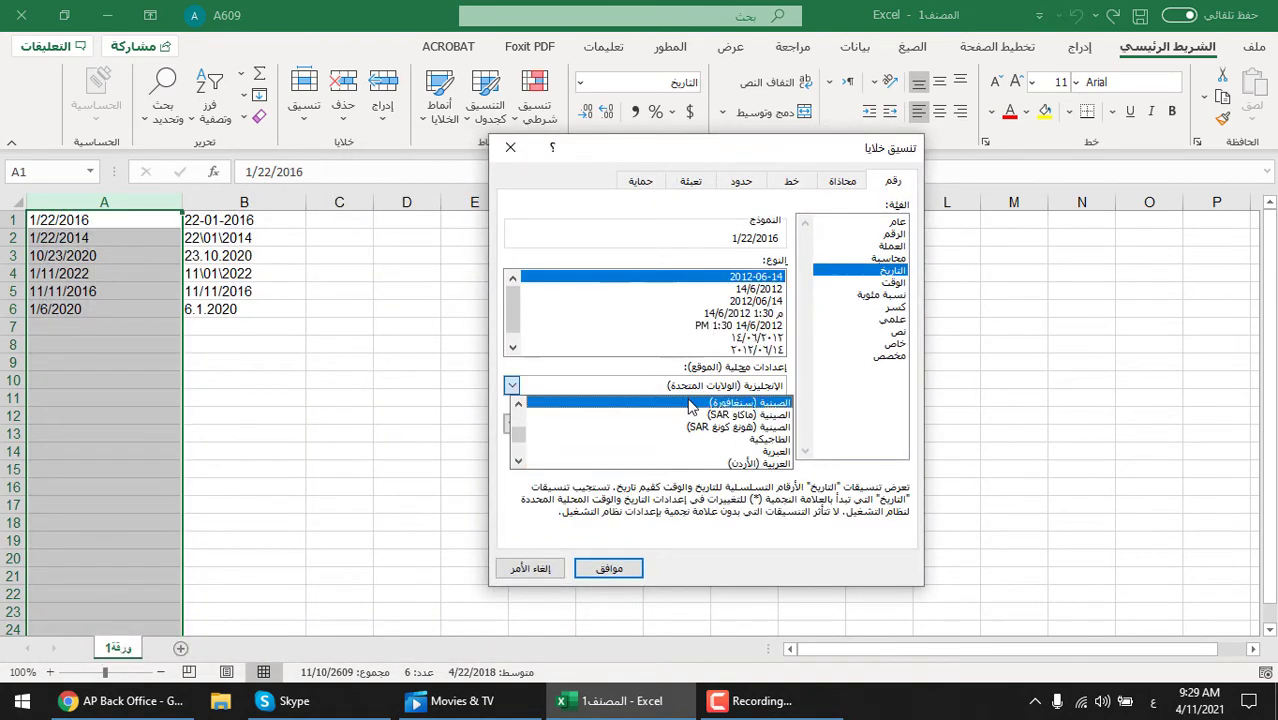
pyautogui.scroll(-2, 690, 437)
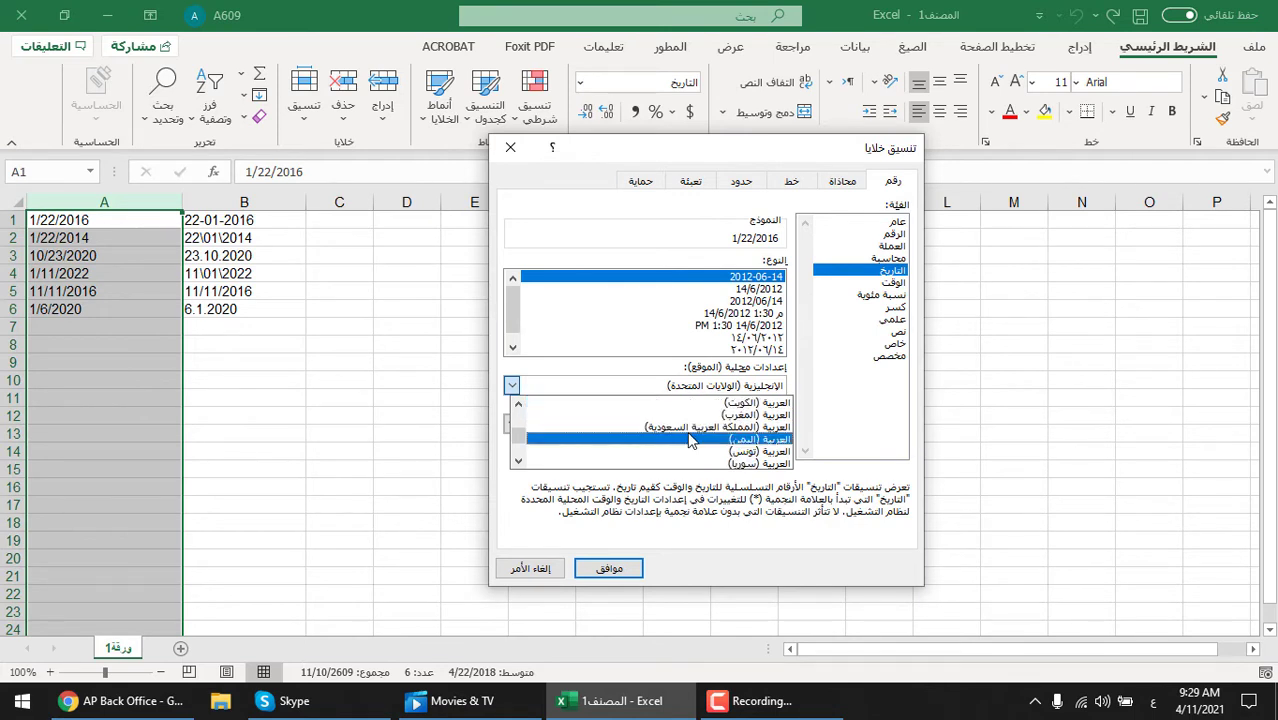
pyautogui.click(680, 437)
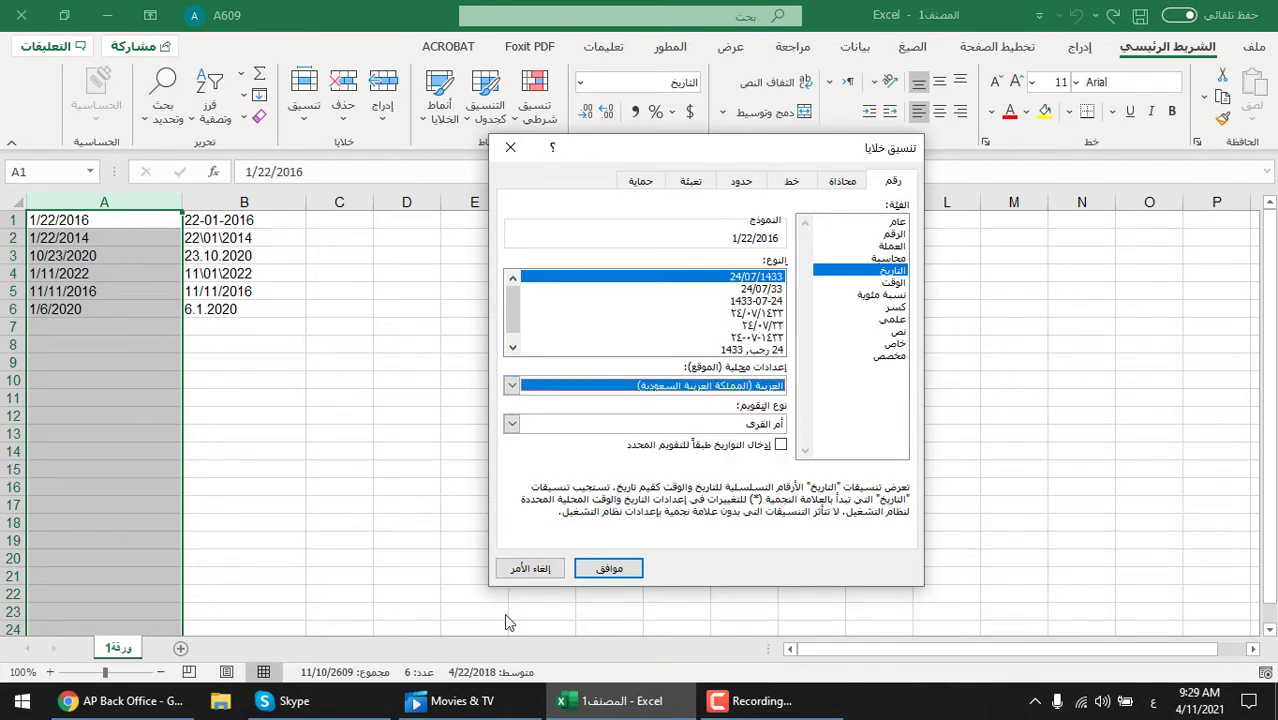
# - Set the calendar type to تسمية إنجليزية and choose the date type ١٤ يونيو ٢٠١٢
pyautogui.click(734, 425)
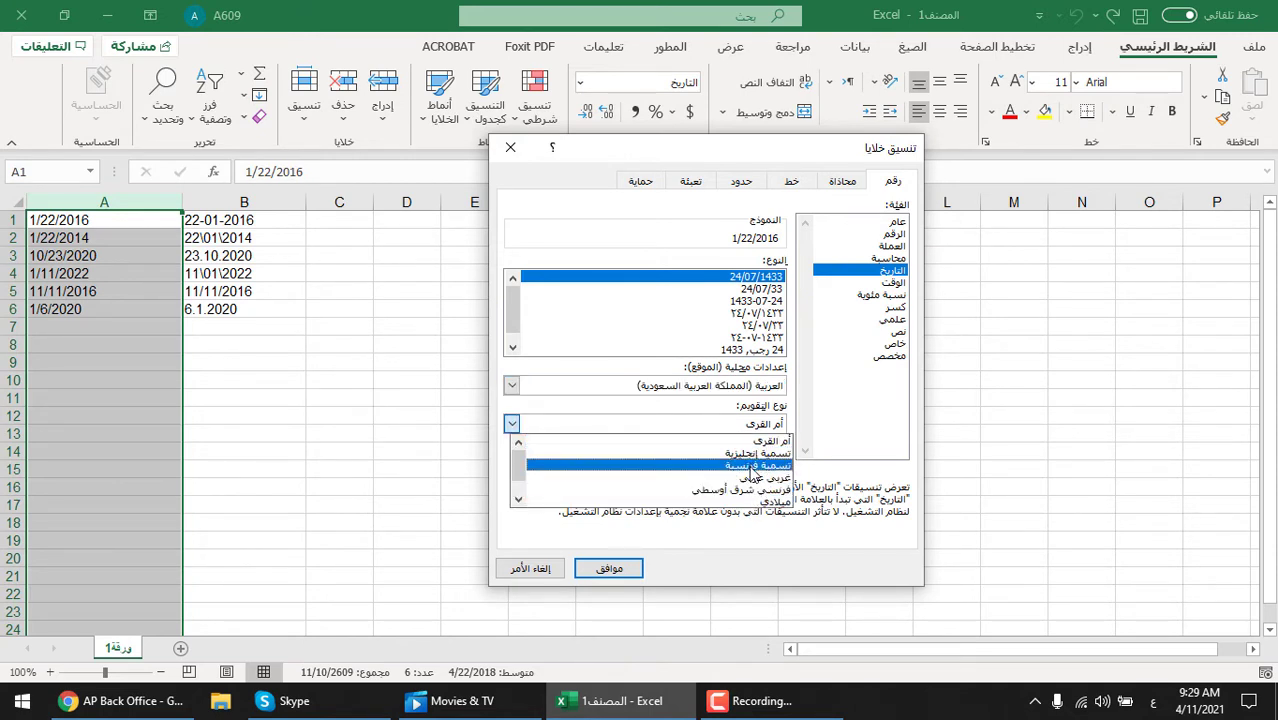
pyautogui.click(750, 454)
pyautogui.click(752, 425)
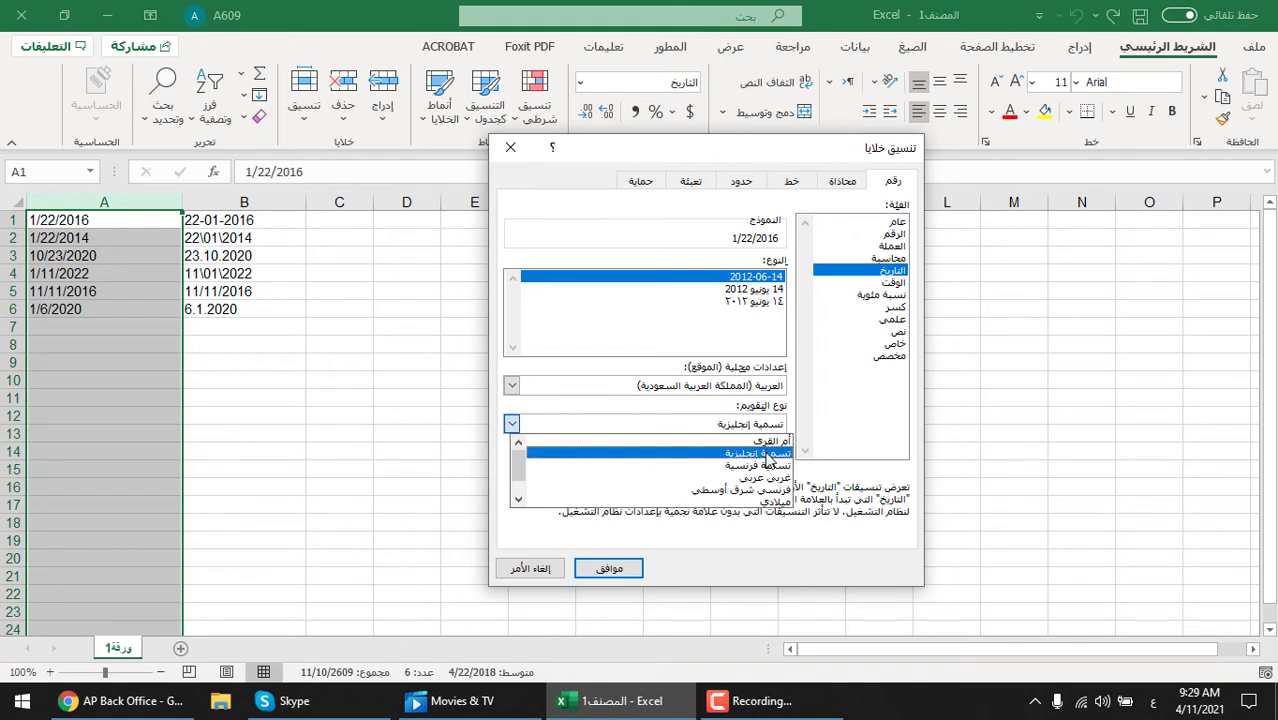
pyautogui.click(758, 450)
pyautogui.click(771, 291)
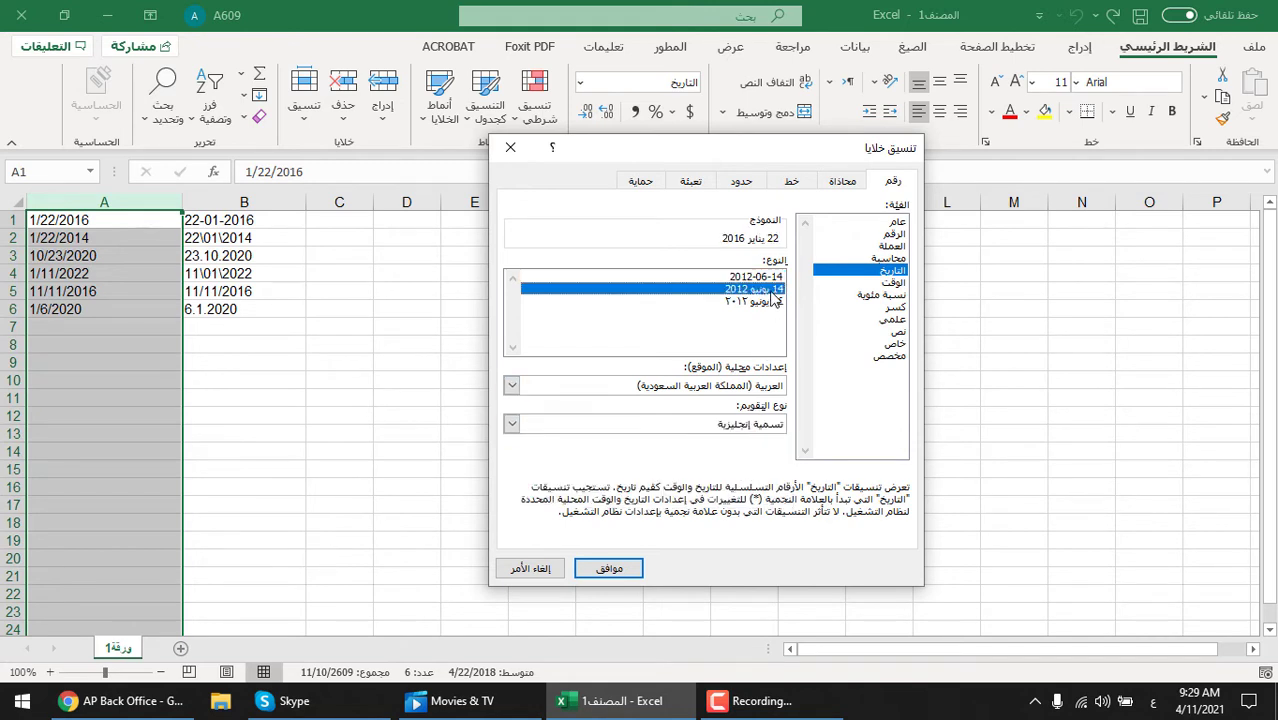
pyautogui.click(772, 302)
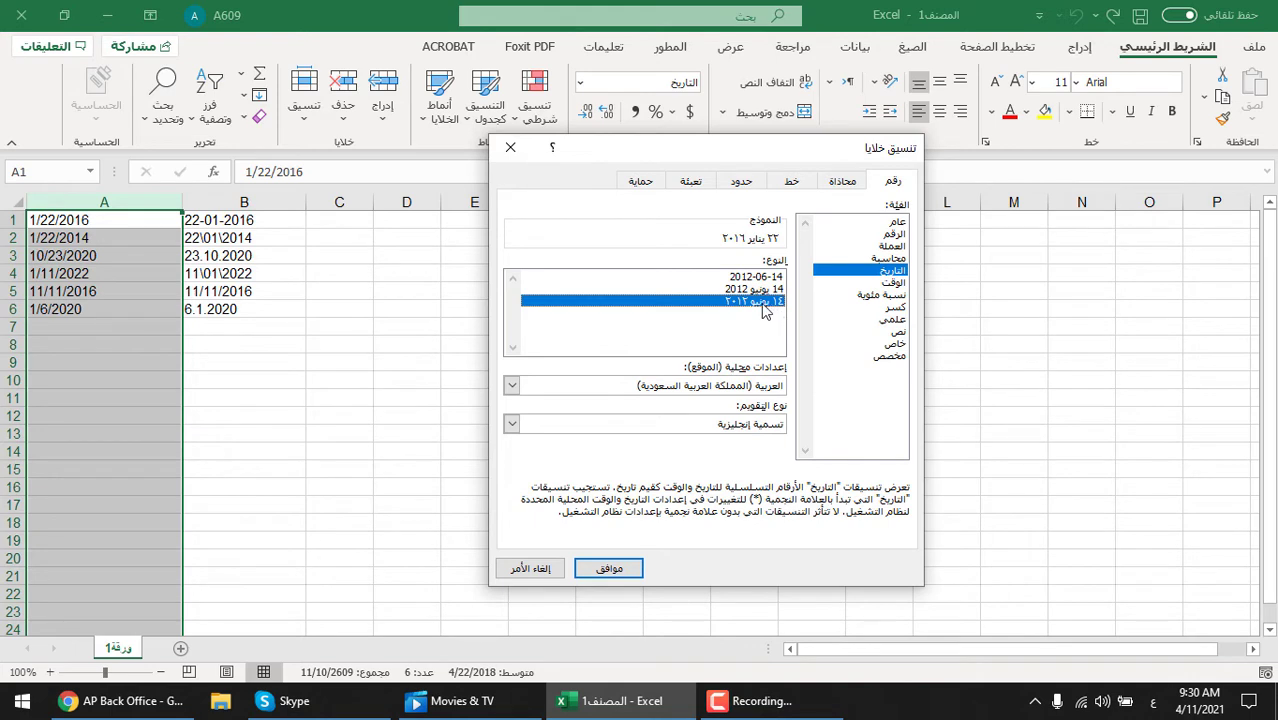
# - Try the تسمية فرنسية and عربي عربي calendar types for column A, picking the date type 14 حزيران 2012
pyautogui.click(738, 424)
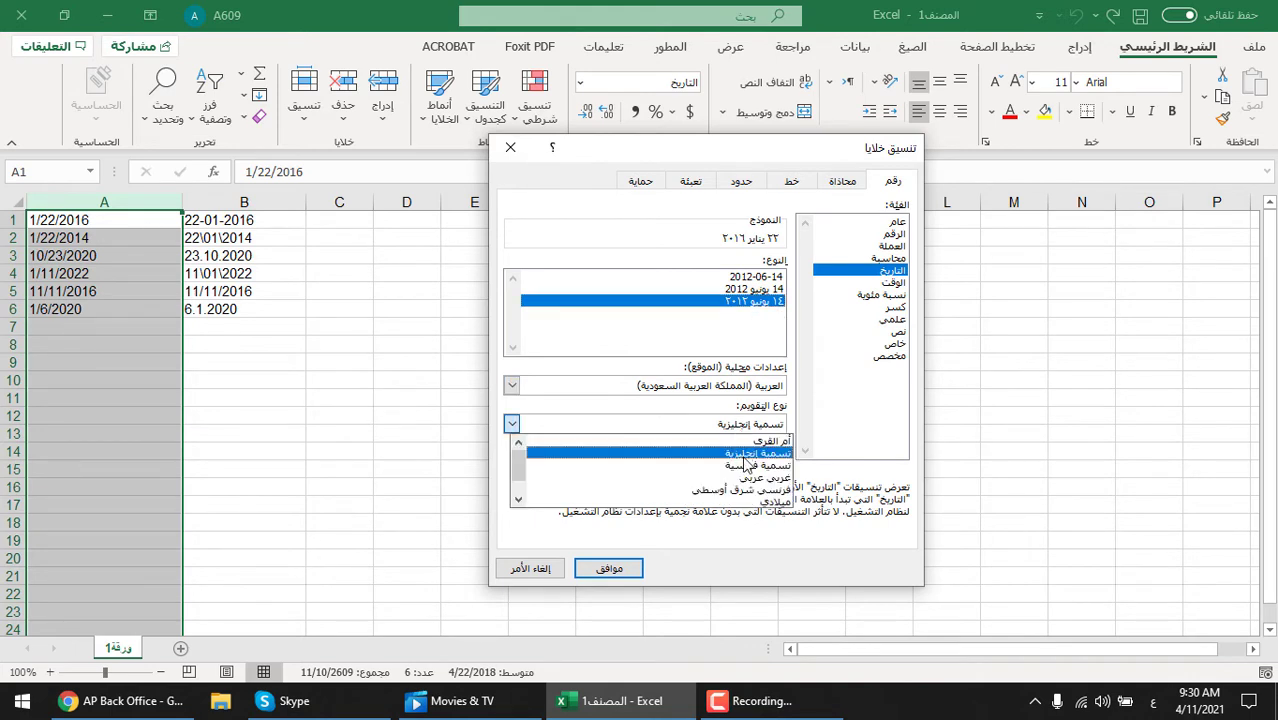
pyautogui.click(748, 465)
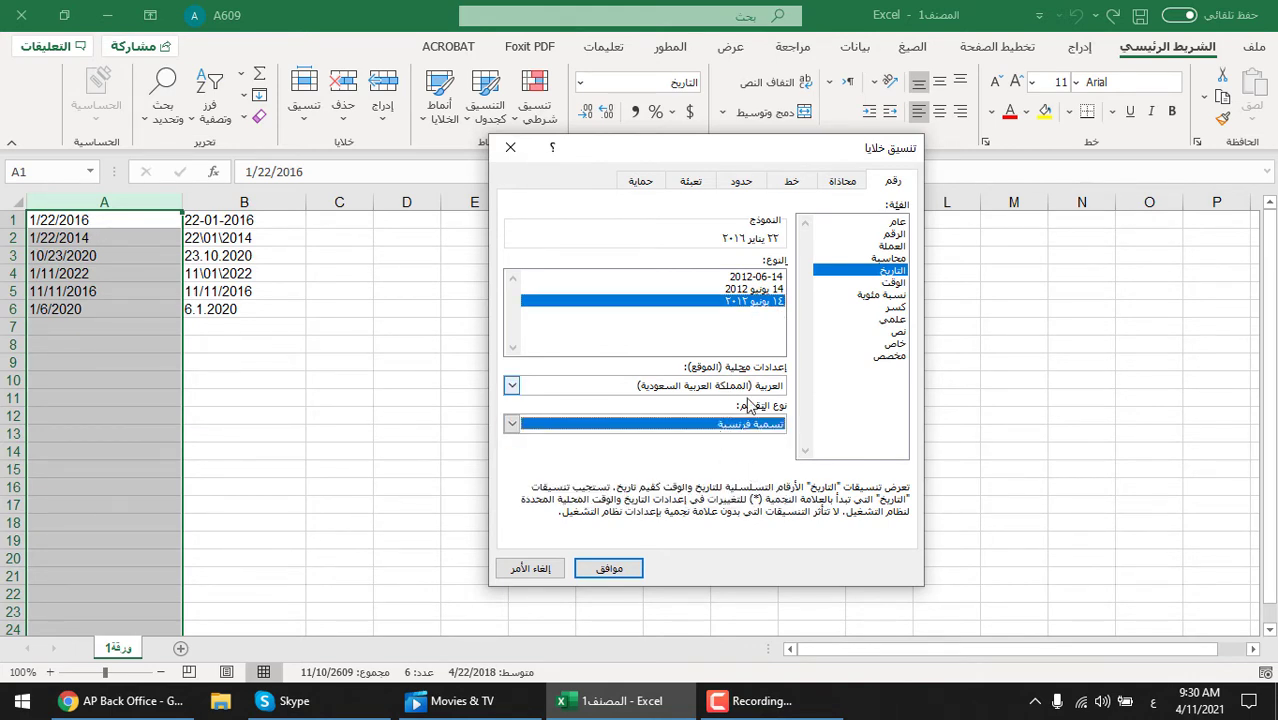
pyautogui.click(742, 424)
pyautogui.click(772, 480)
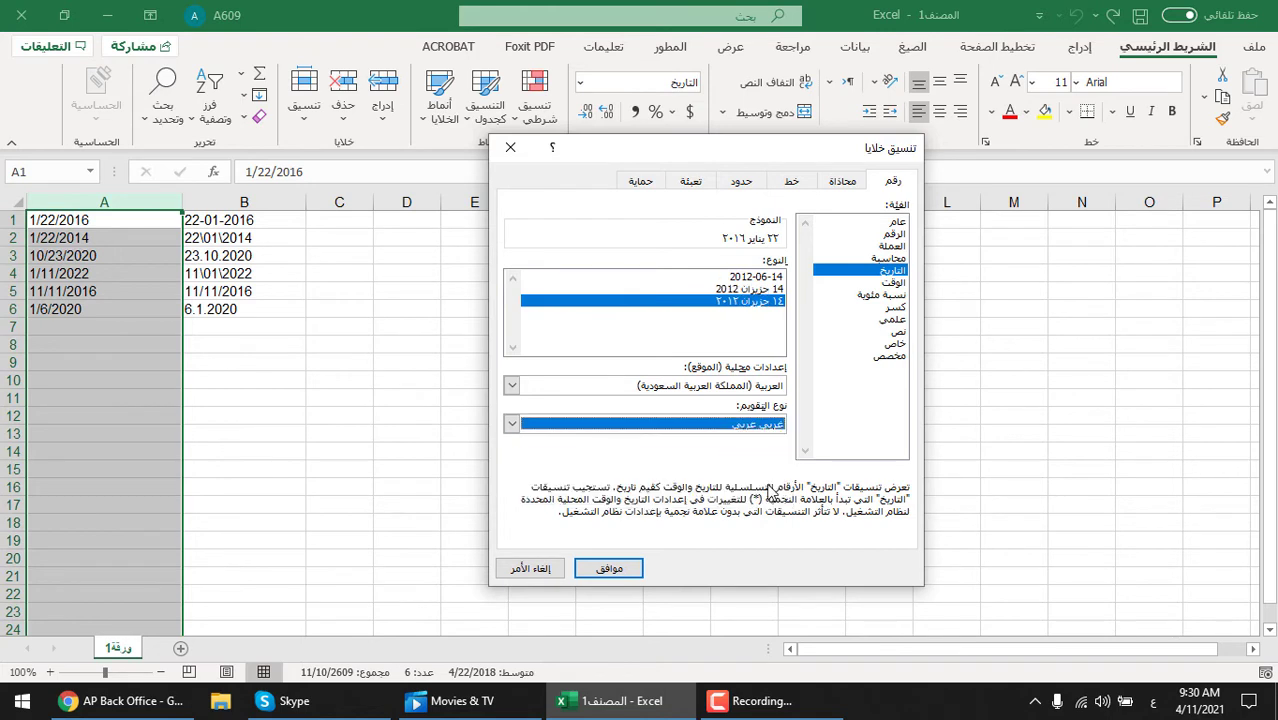
pyautogui.click(753, 290)
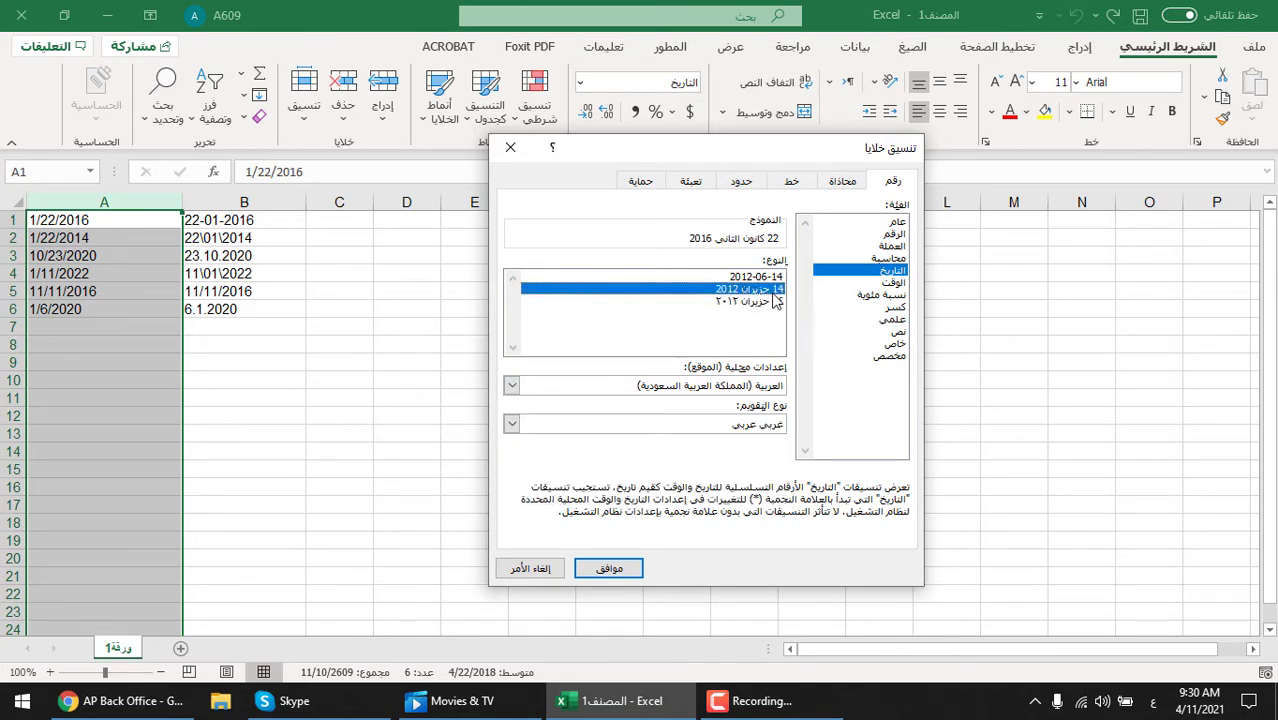
# - Try the أم القرى calendar type and look through its available date types
pyautogui.click(770, 424)
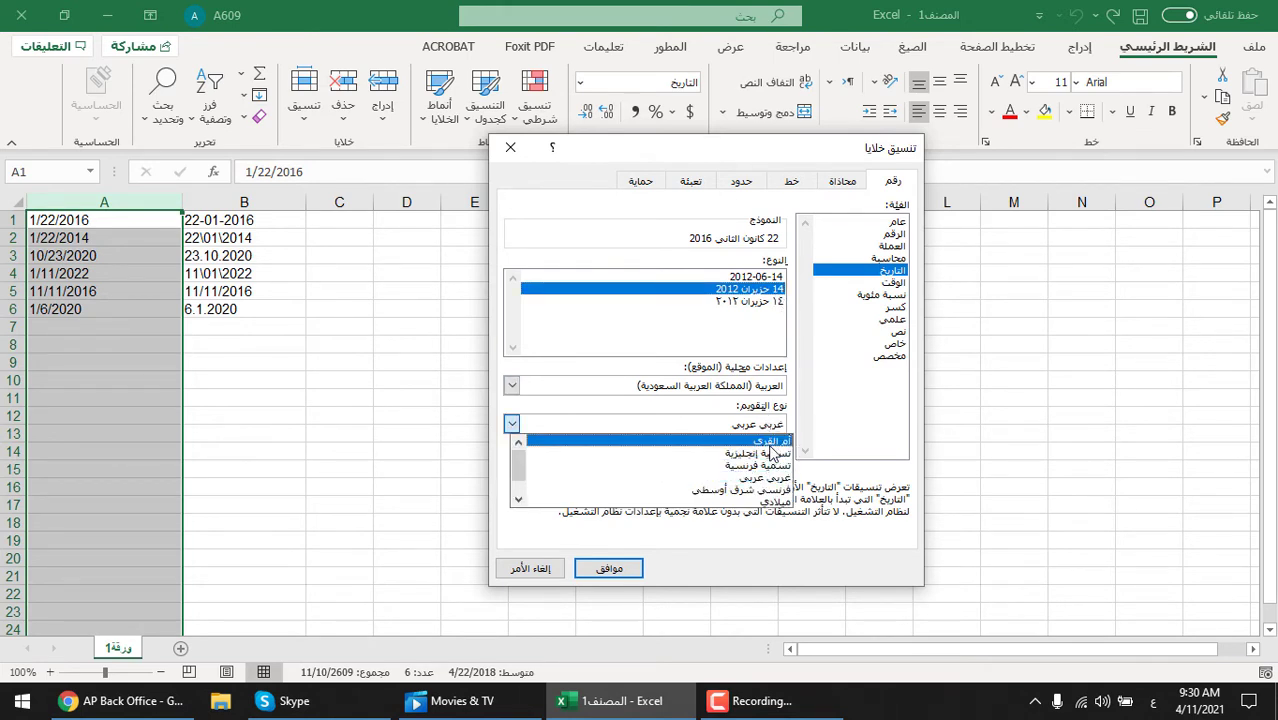
pyautogui.click(770, 441)
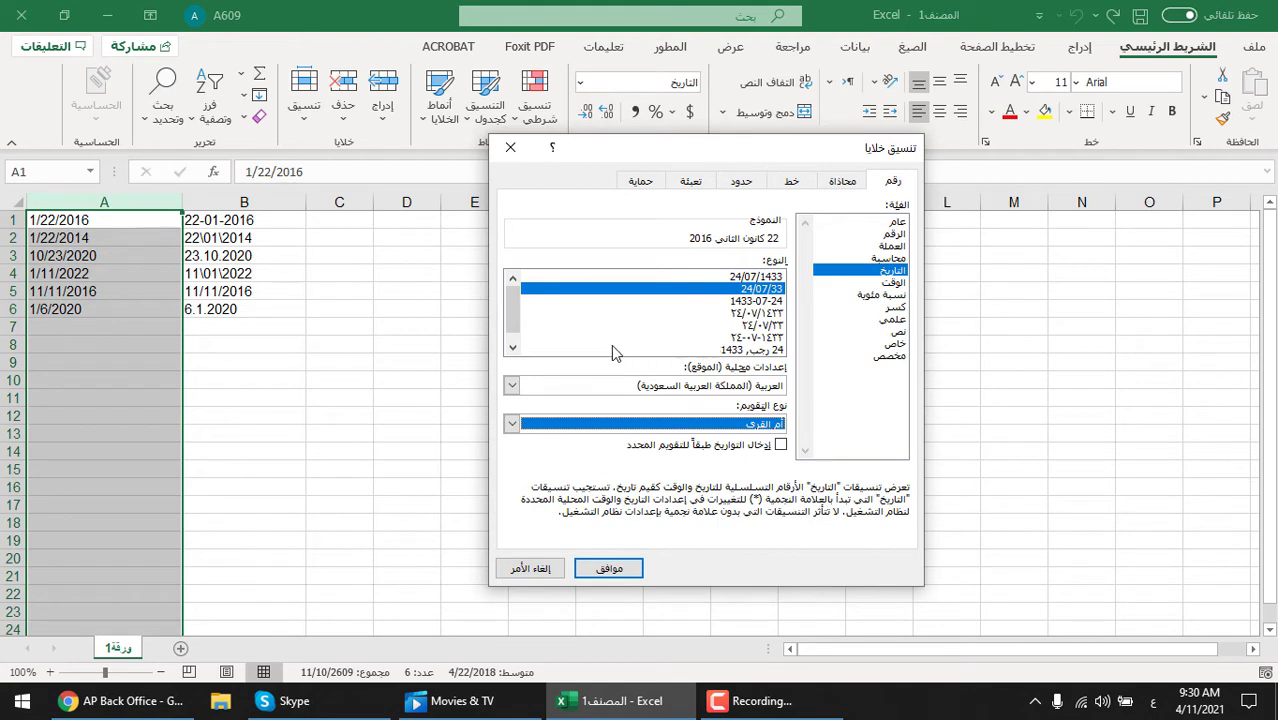
pyautogui.click(512, 347)
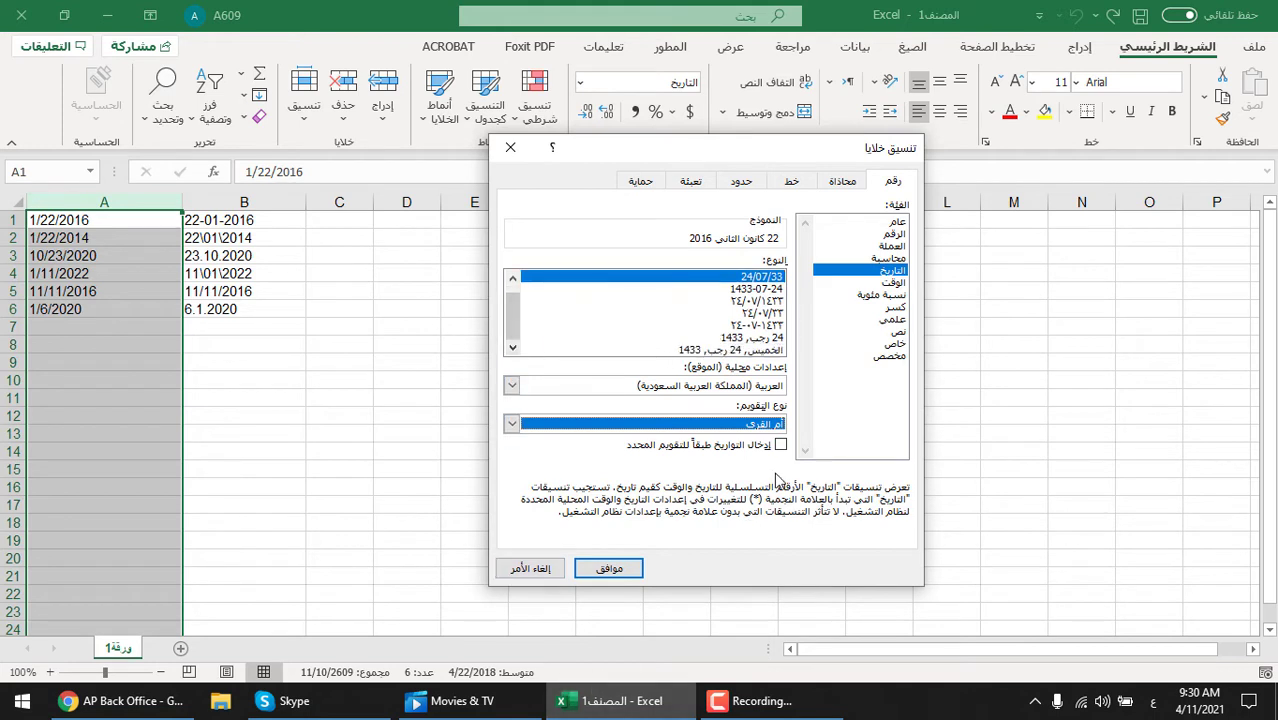
# - Apply the تسمية إنجليزية calendar with the date type 14 يونيو 2012 to column A, and centre its cells
pyautogui.click(760, 424)
pyautogui.click(753, 453)
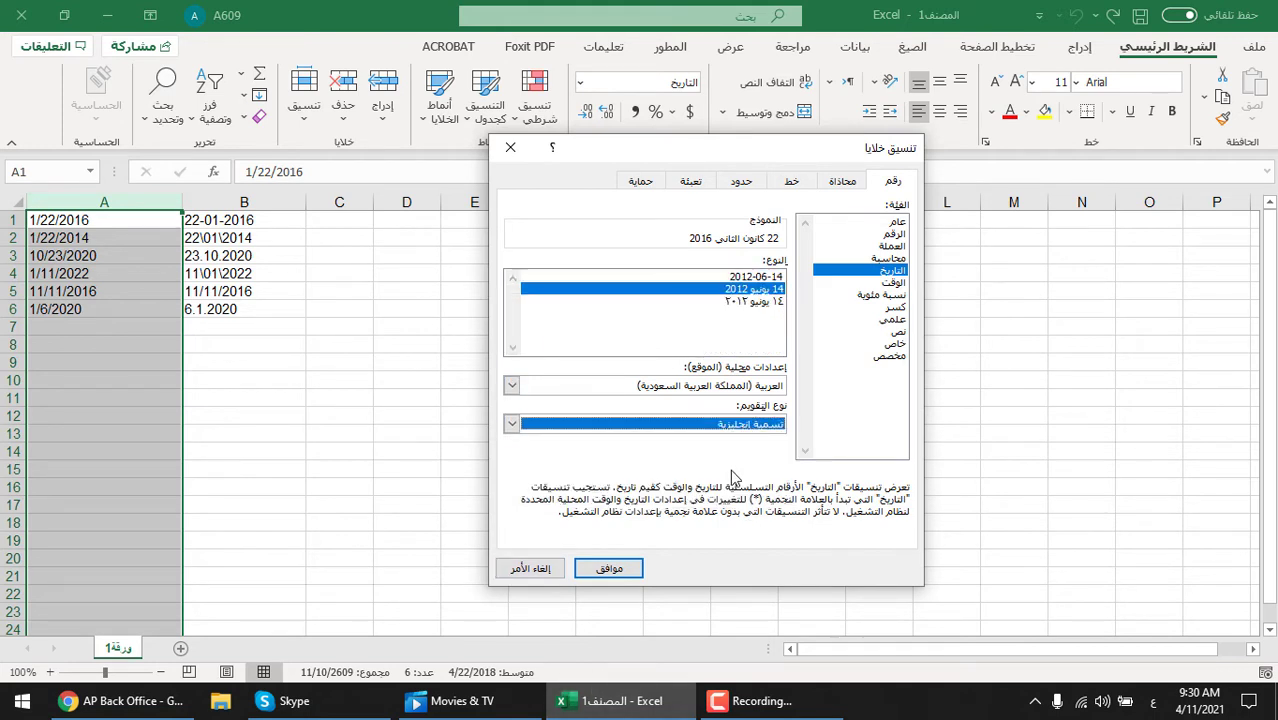
pyautogui.click(750, 290)
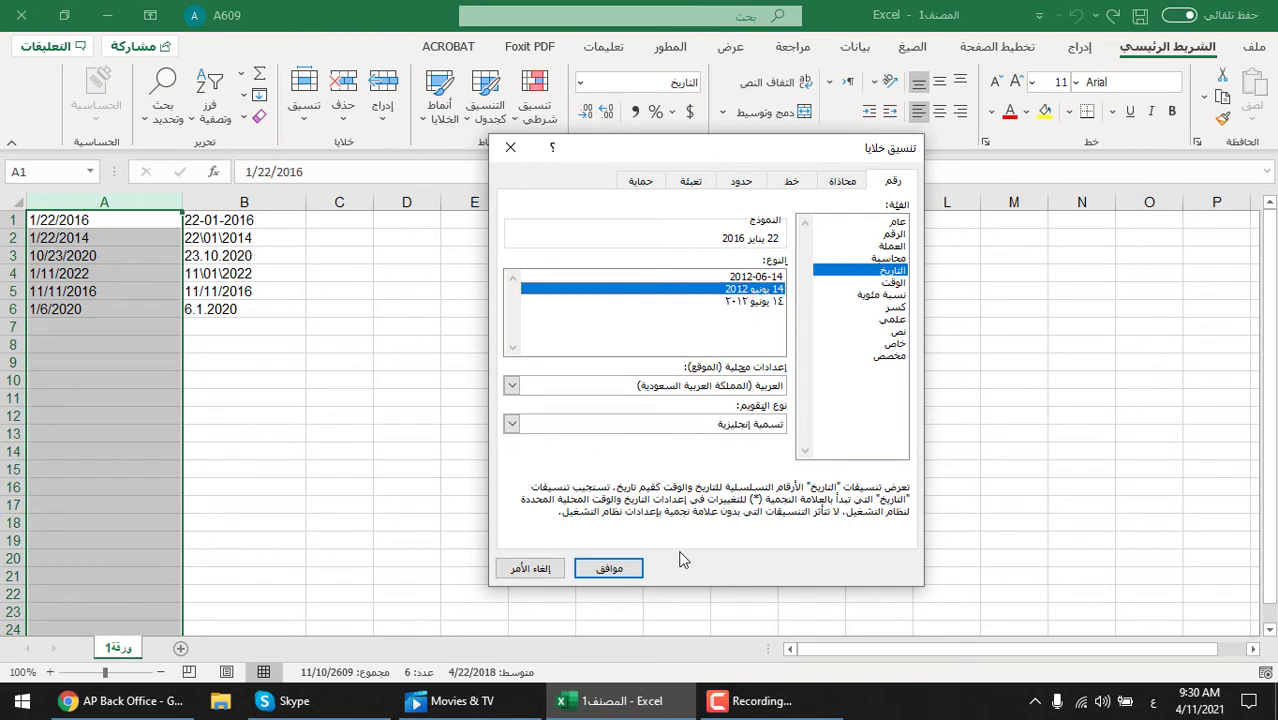
pyautogui.click(614, 572)
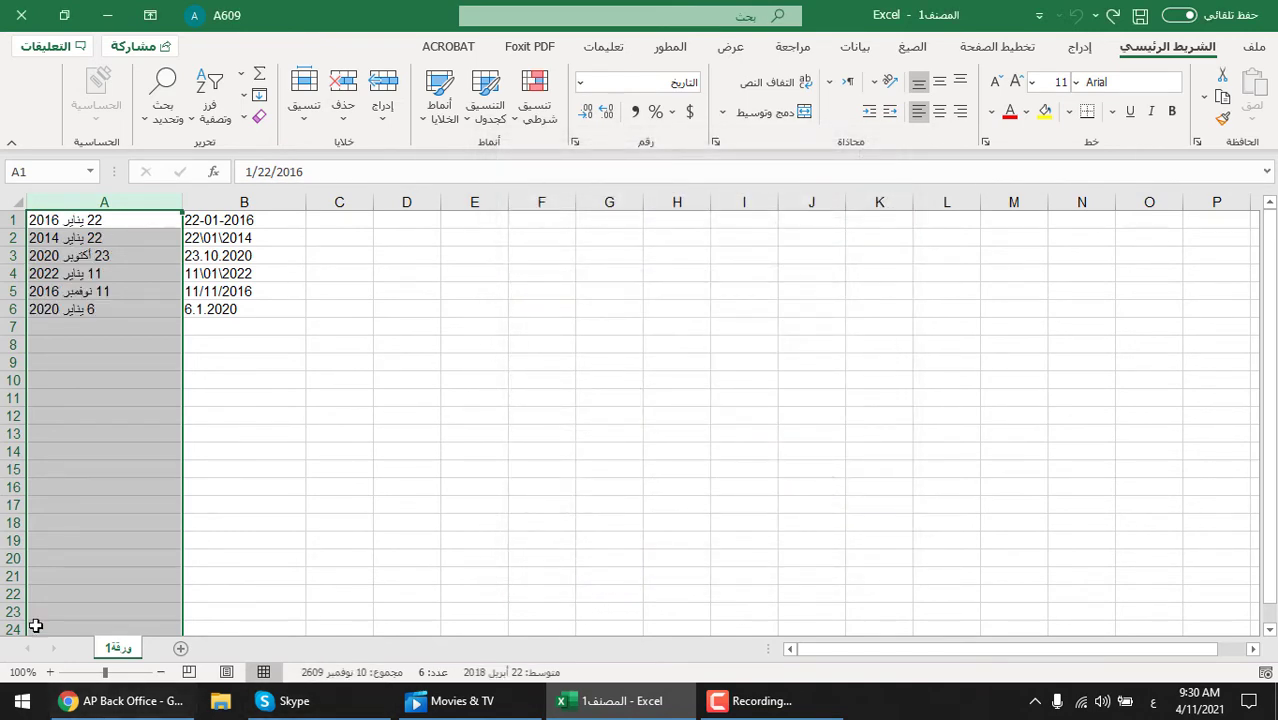
pyautogui.click(939, 81)
pyautogui.click(937, 113)
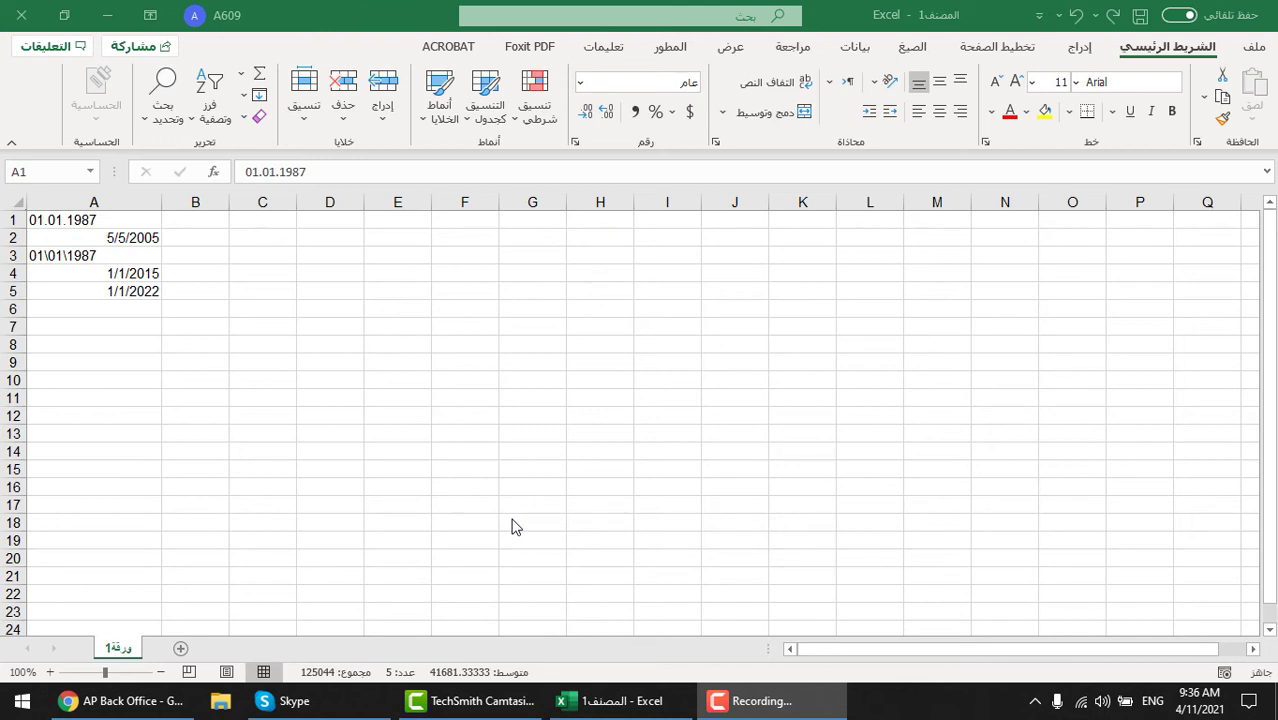
# - Replace every backslash (\) in the sheet's dates with a forward slash (/) using Find and Replace
pyautogui.hotkey('ctrl', 'space')
pyautogui.click(850, 50)
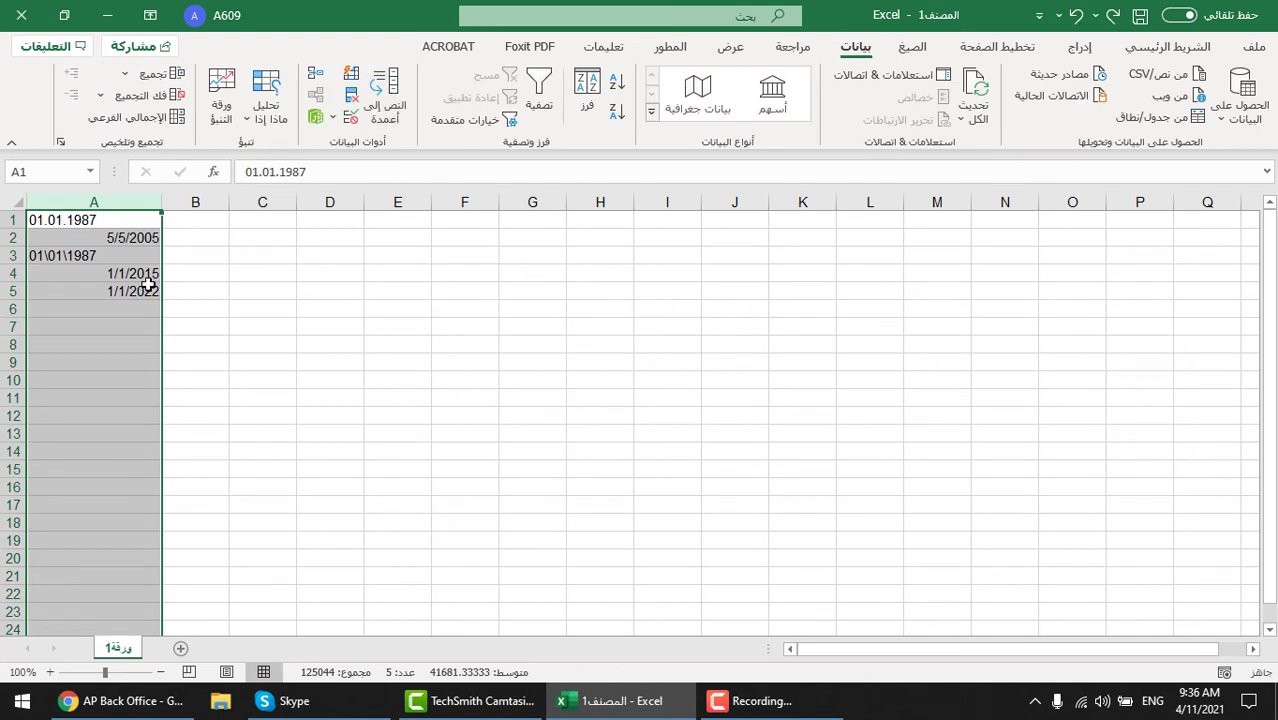
pyautogui.click(83, 280)
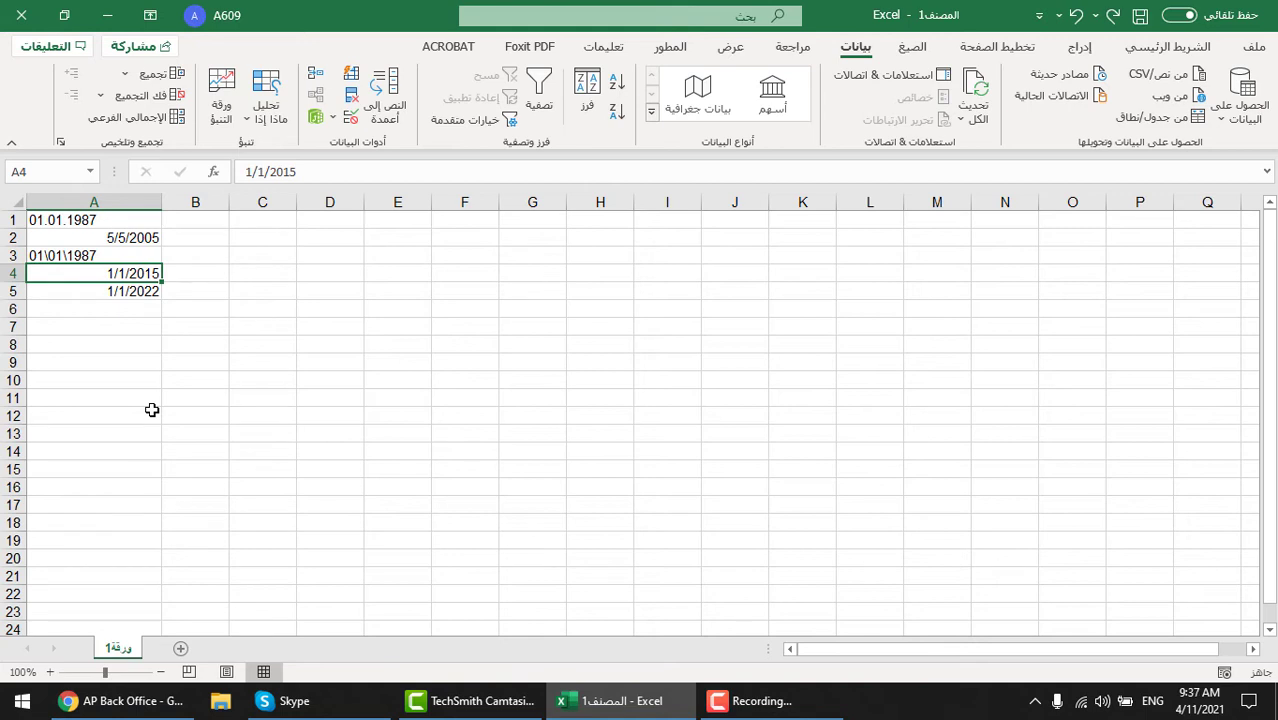
pyautogui.click(97, 256)
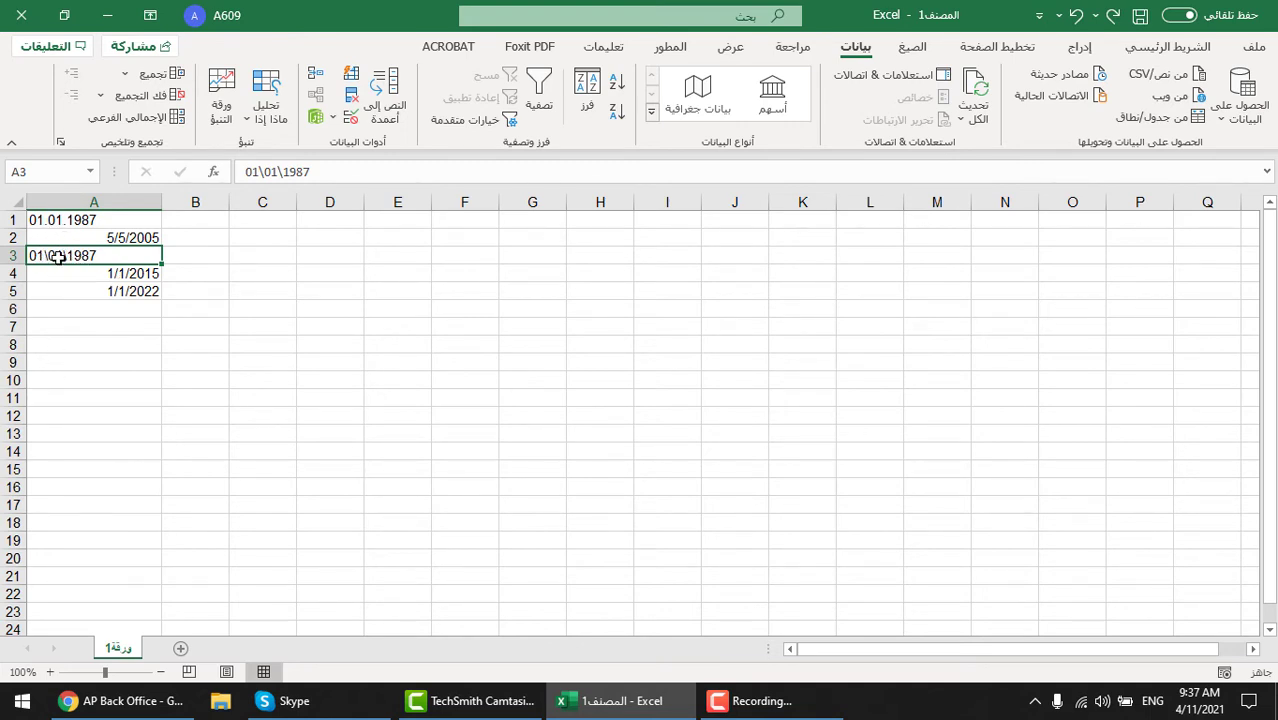
pyautogui.click(134, 360)
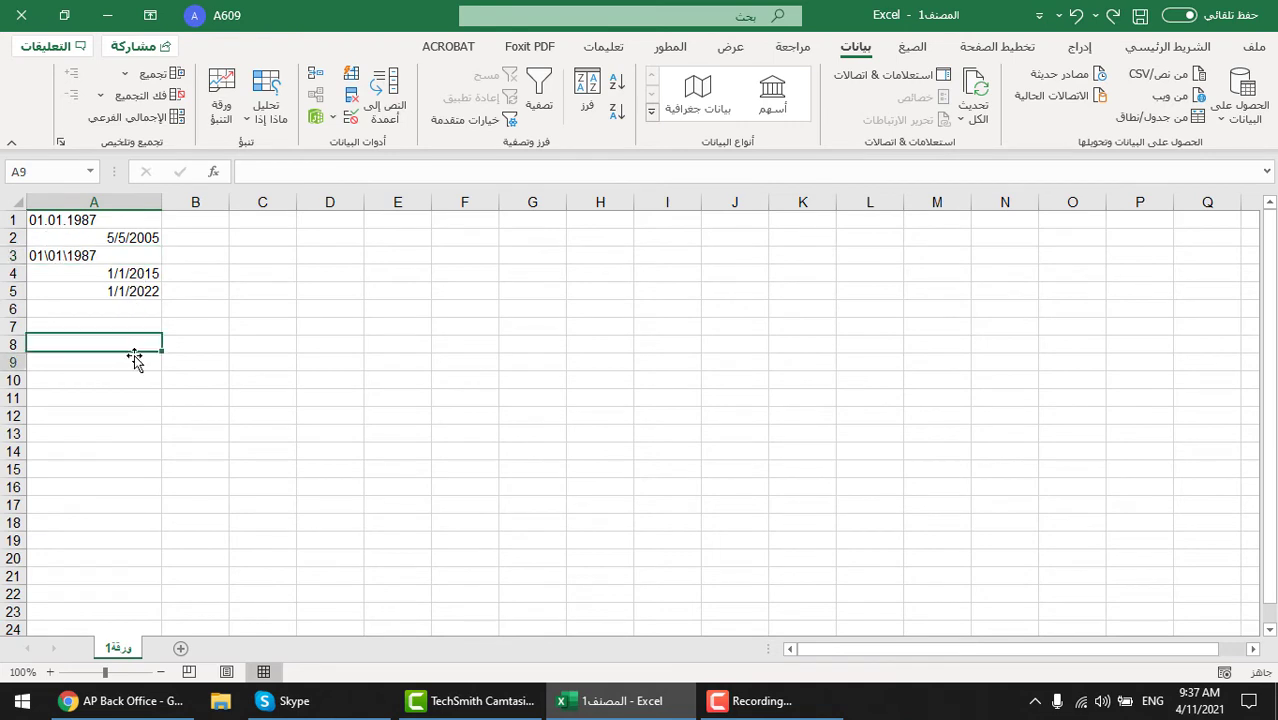
pyautogui.hotkey('ctrl', 'h')
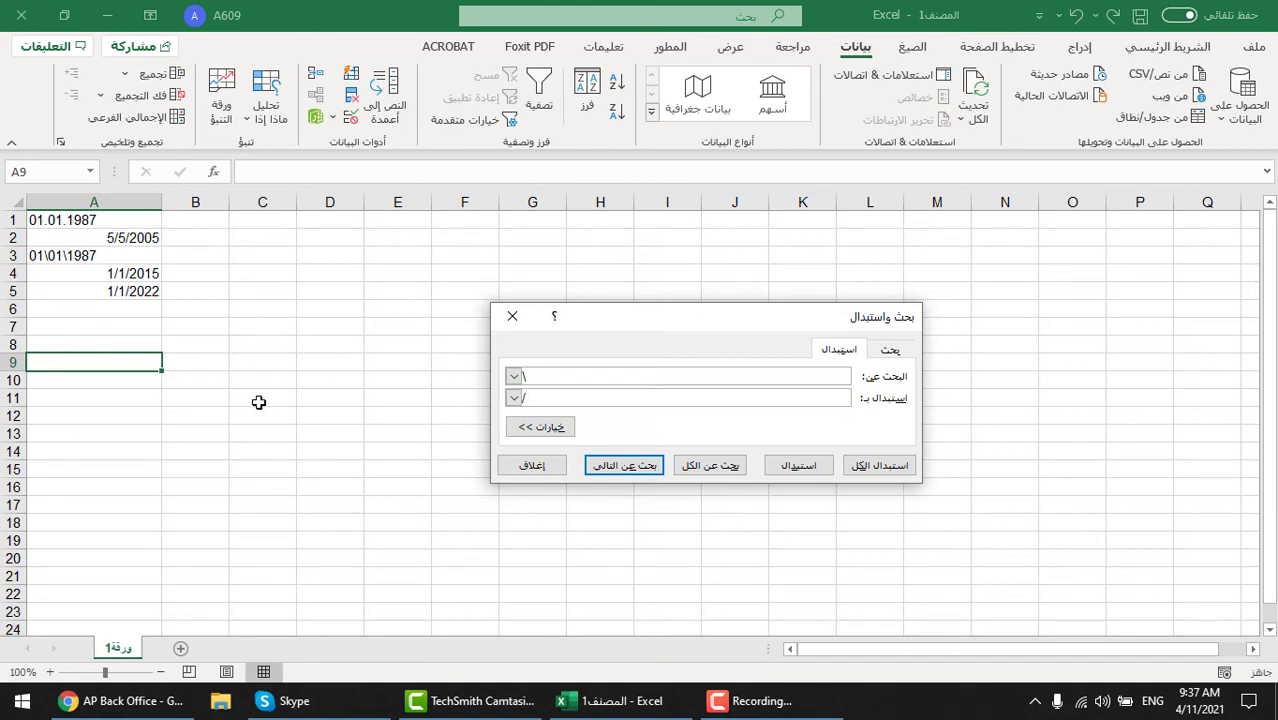
pyautogui.click(879, 466)
pyautogui.click(615, 410)
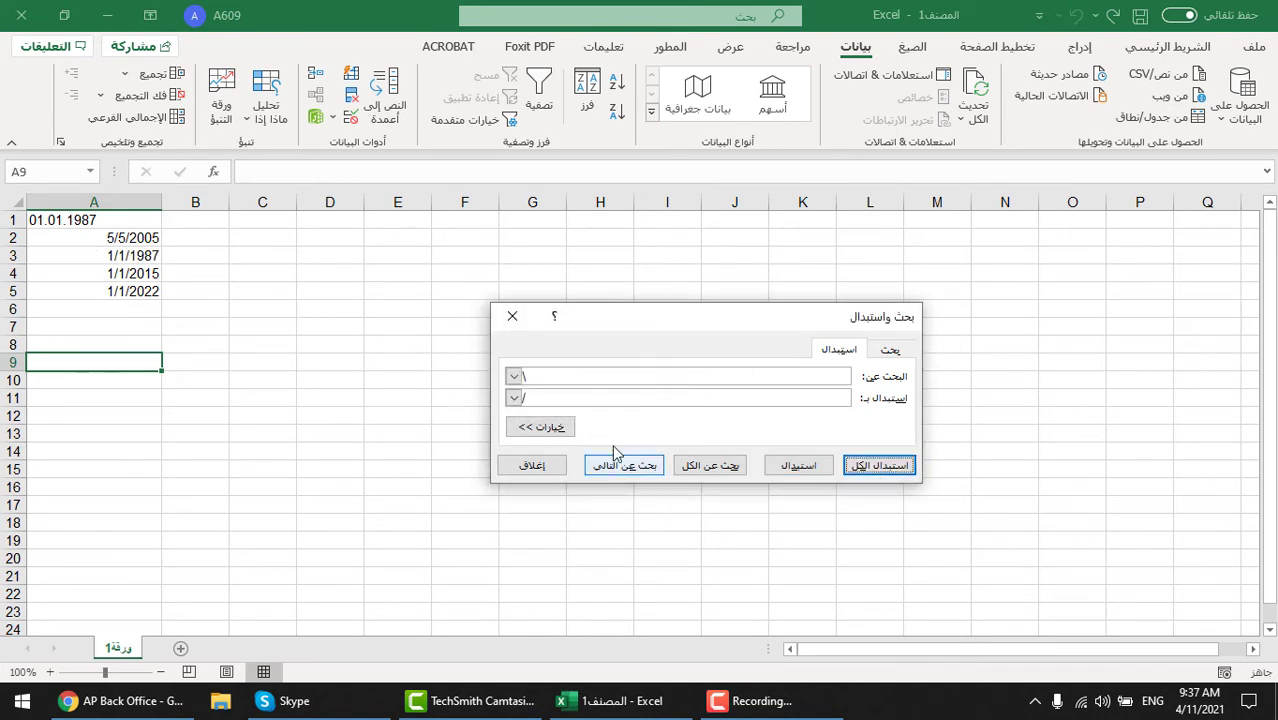
pyautogui.click(513, 318)
pyautogui.click(54, 199)
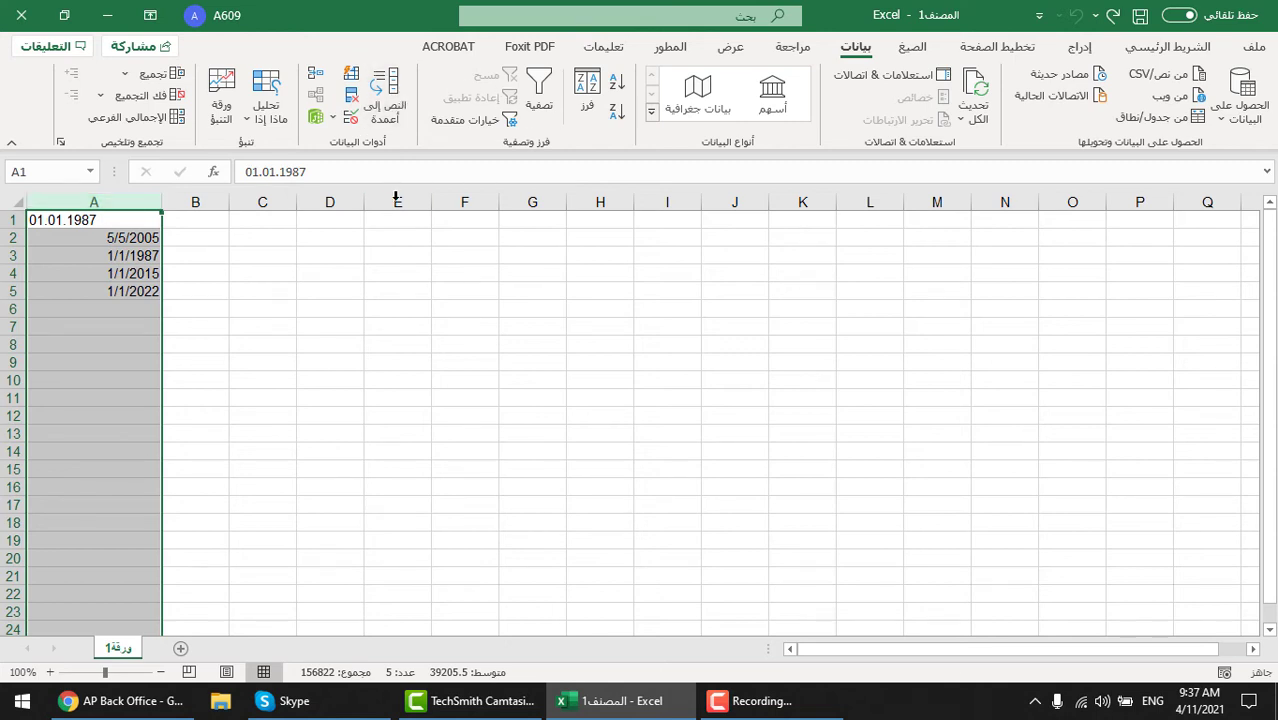
pyautogui.hotkey('ctrl', 'h')
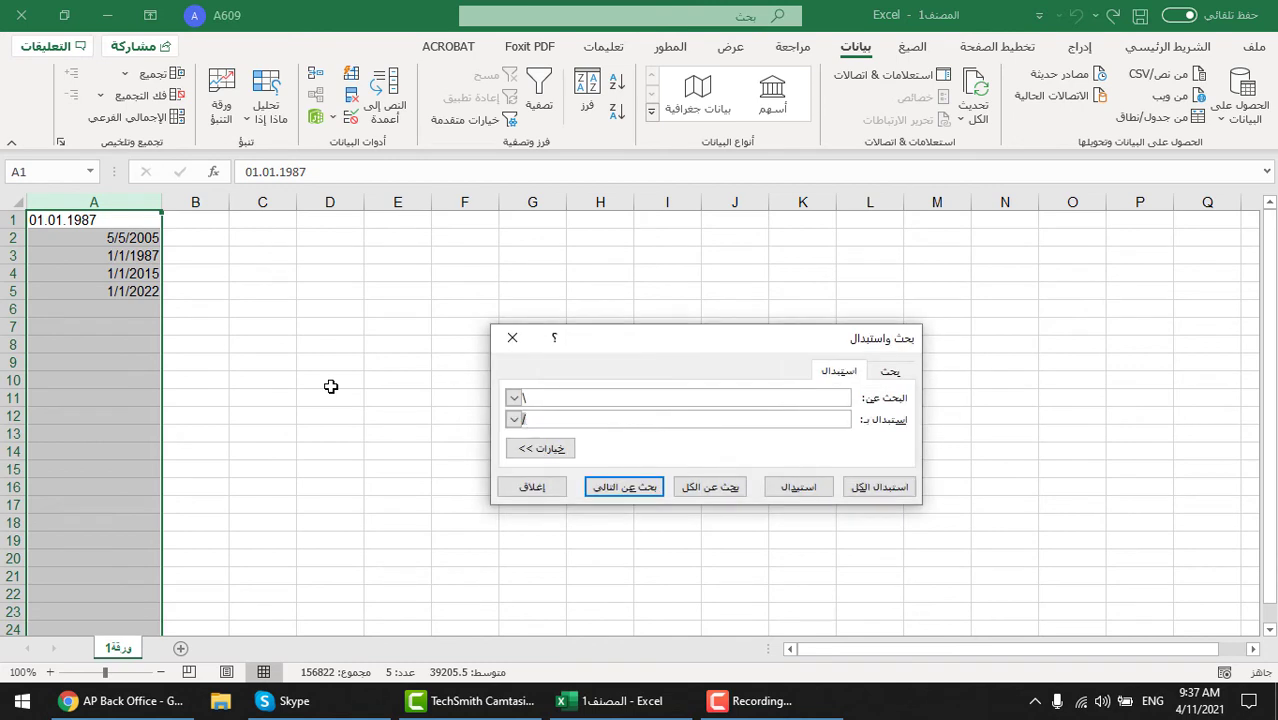
pyautogui.press('Escape')
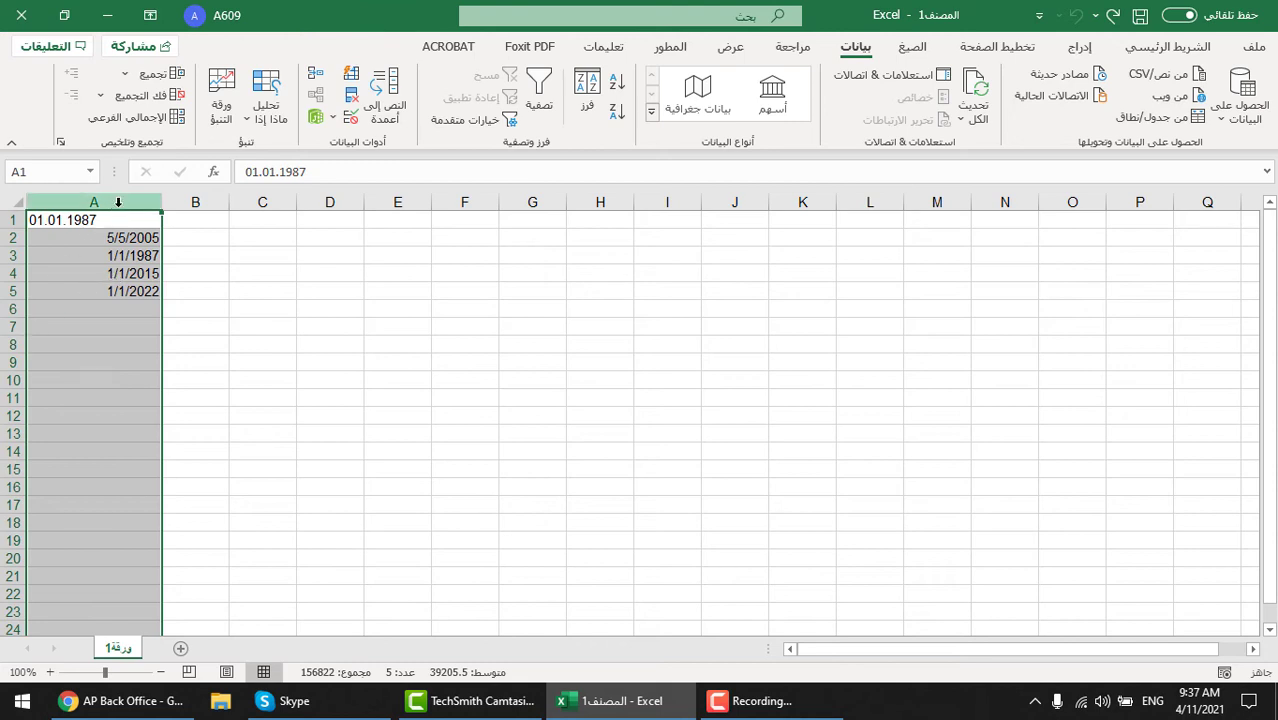
pyautogui.moveTo(122, 220); pyautogui.dragTo(120, 302)
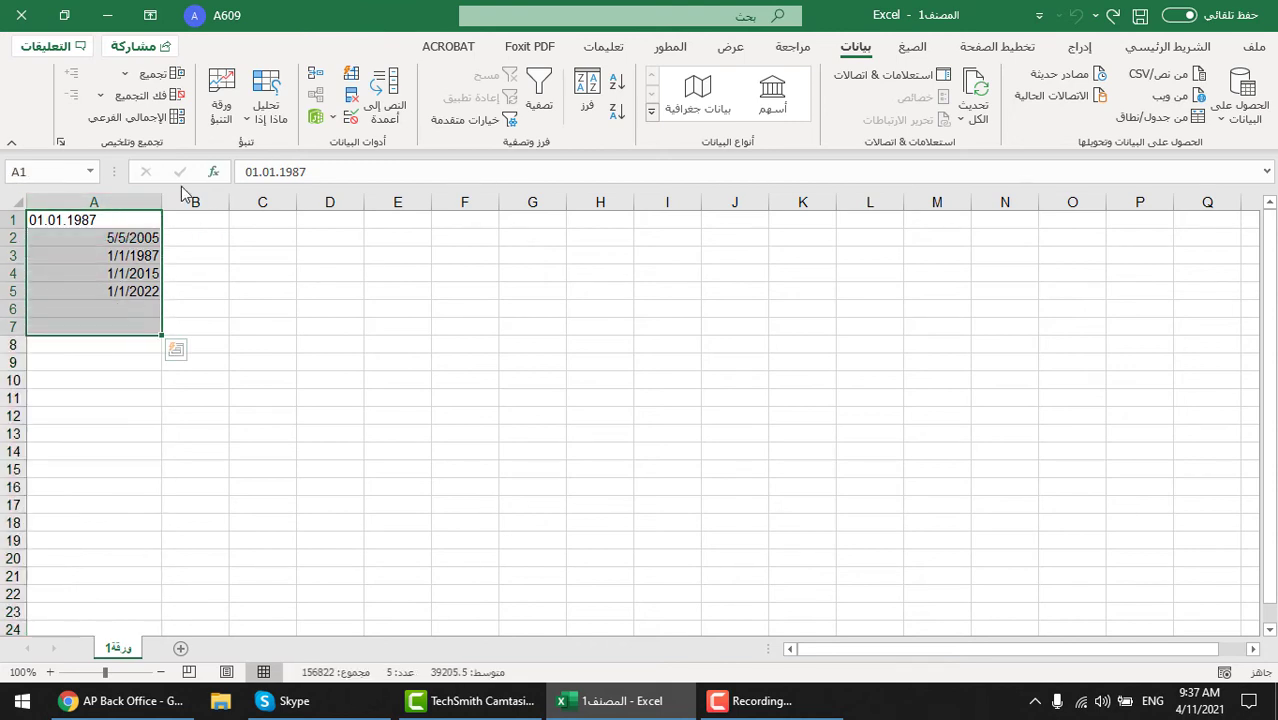
pyautogui.click(112, 202)
pyautogui.click(383, 113)
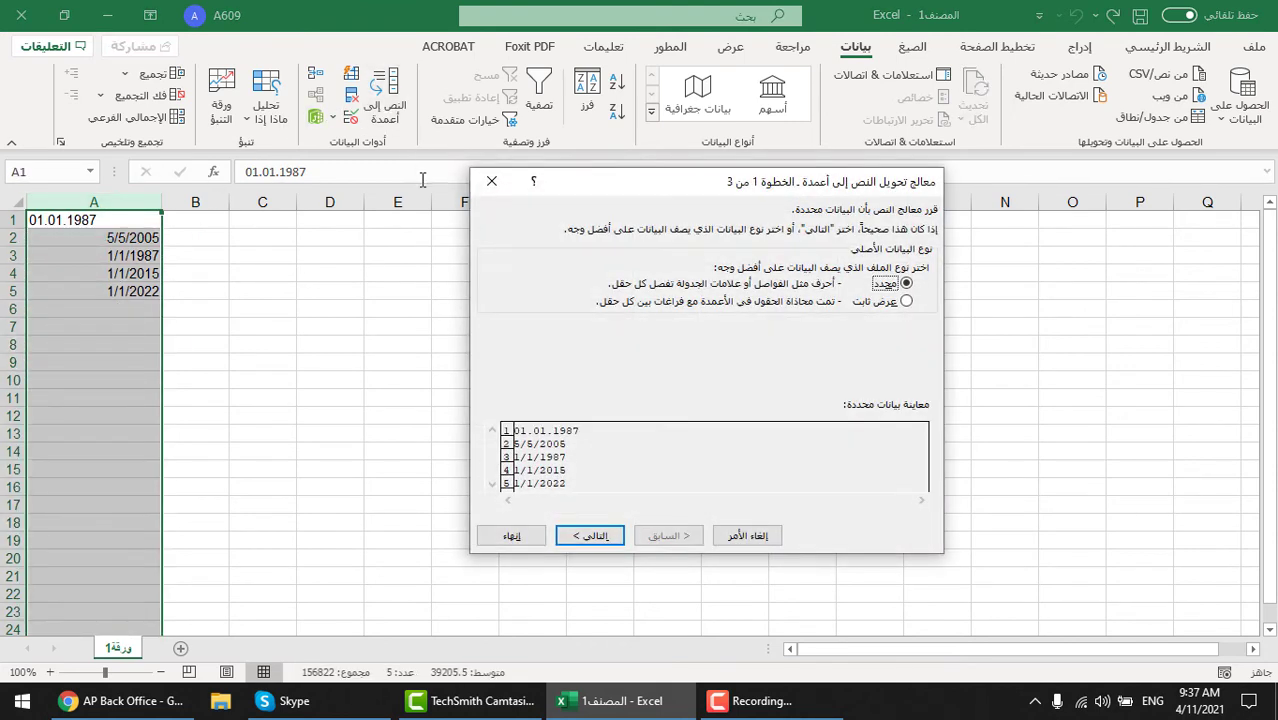
pyautogui.press('Escape')
# - Replace every dot (.) in column A's dates with a forward slash (/) and close Find and Replace
pyautogui.hotkey('ctrl', 'h')
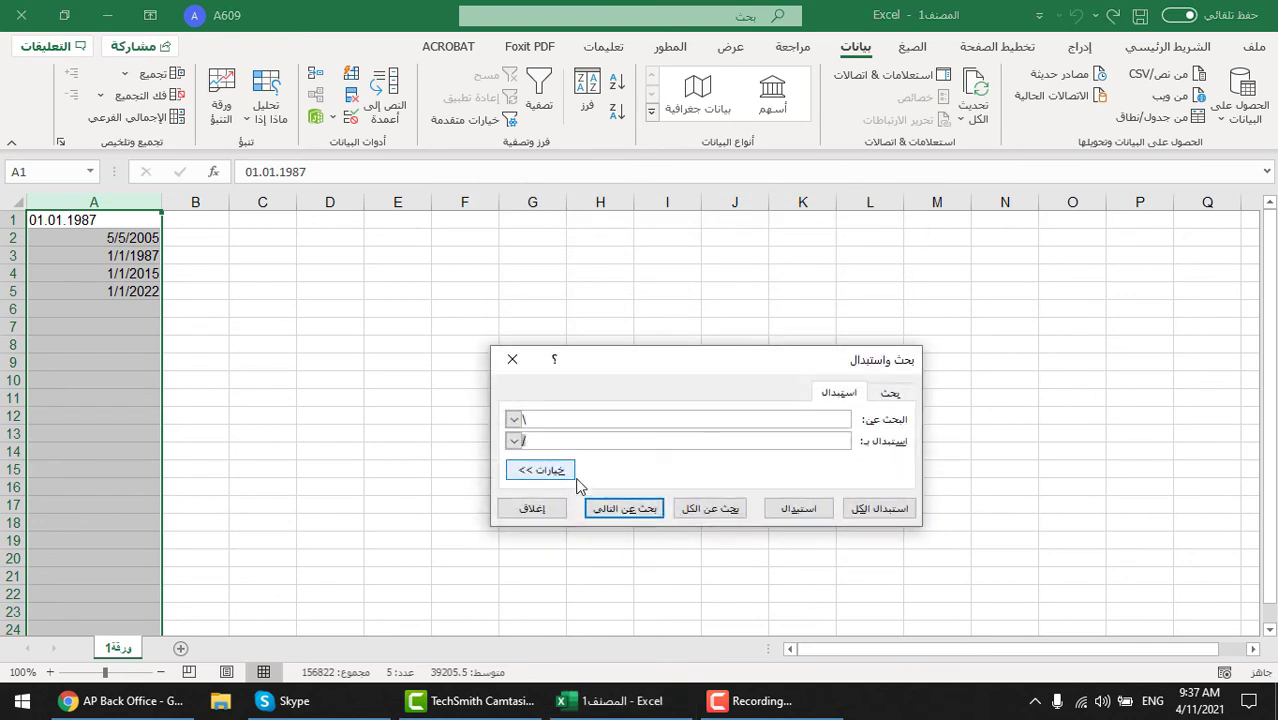
pyautogui.click(574, 419)
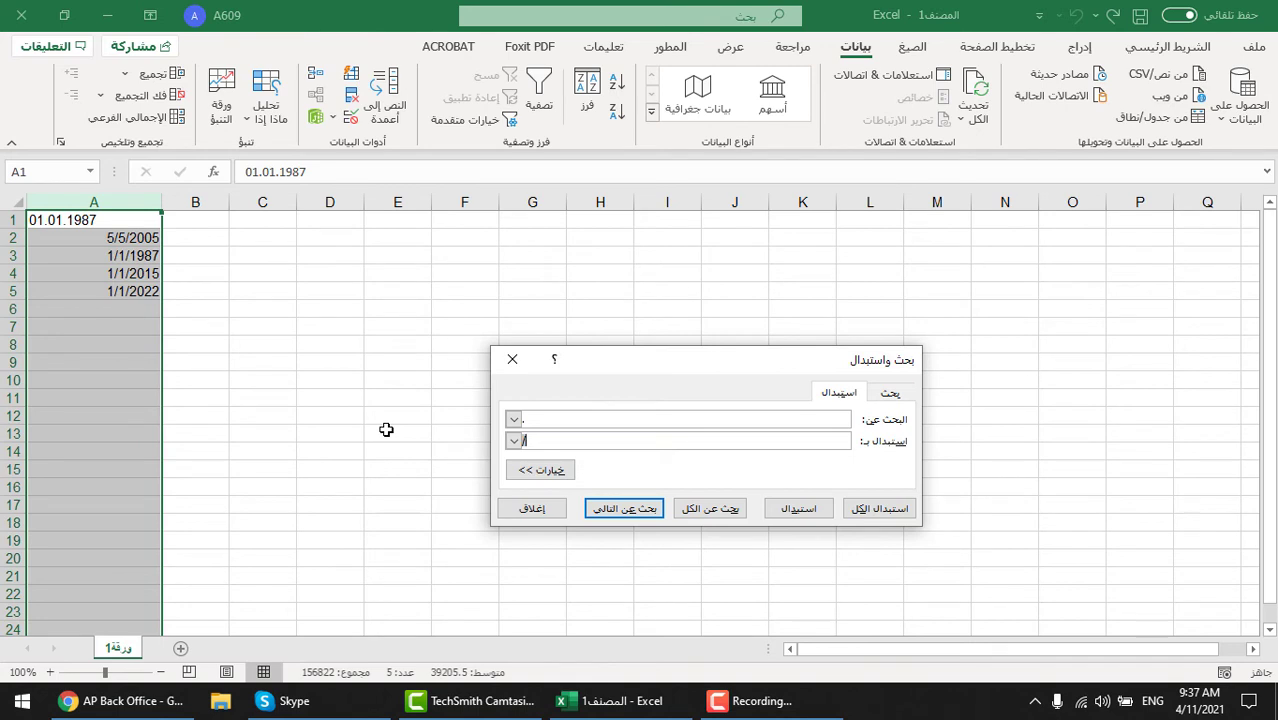
pyautogui.click(875, 512)
pyautogui.click(670, 476)
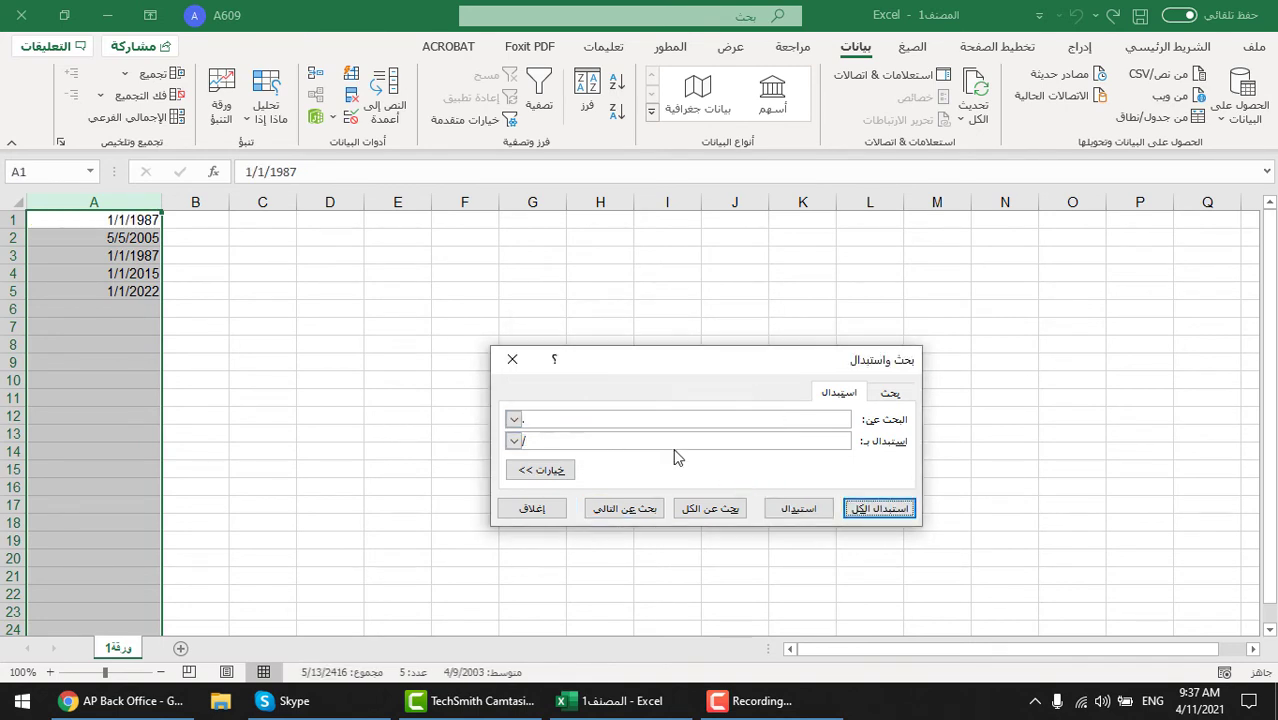
pyautogui.press('Escape')
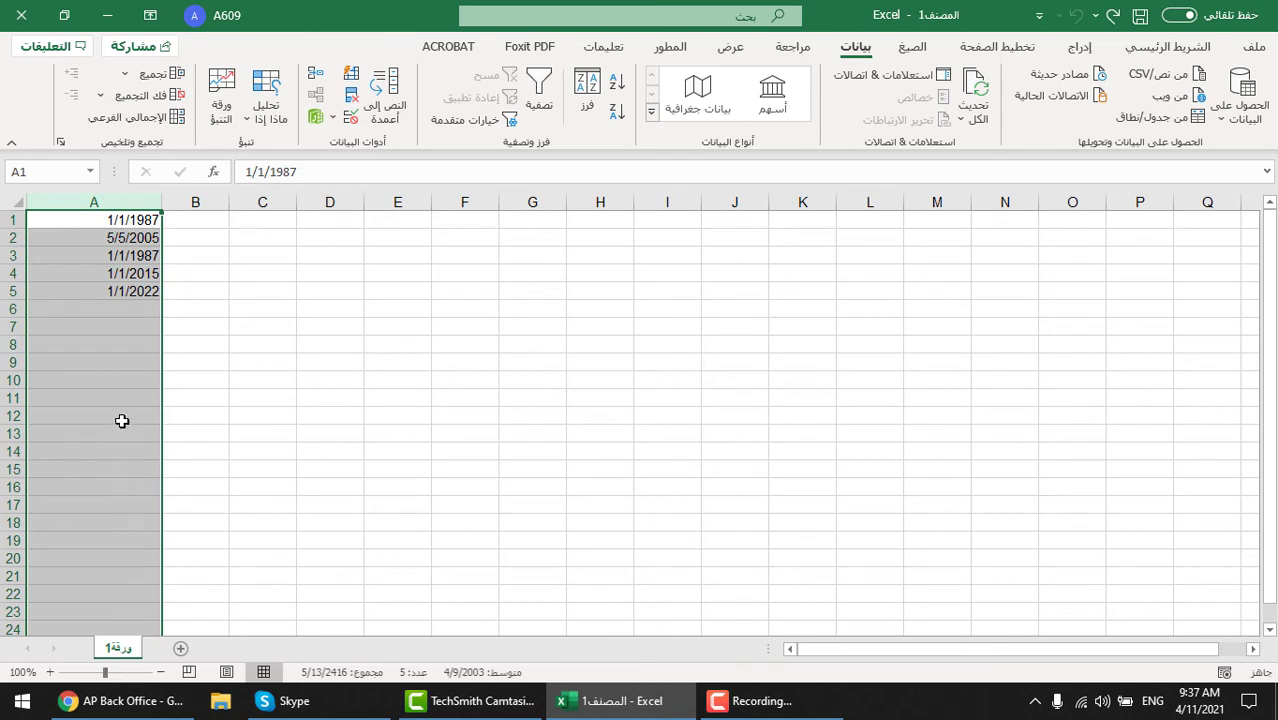
# - Check the number format of each date in cells A1 to A5
pyautogui.click(122, 416)
pyautogui.click(110, 222)
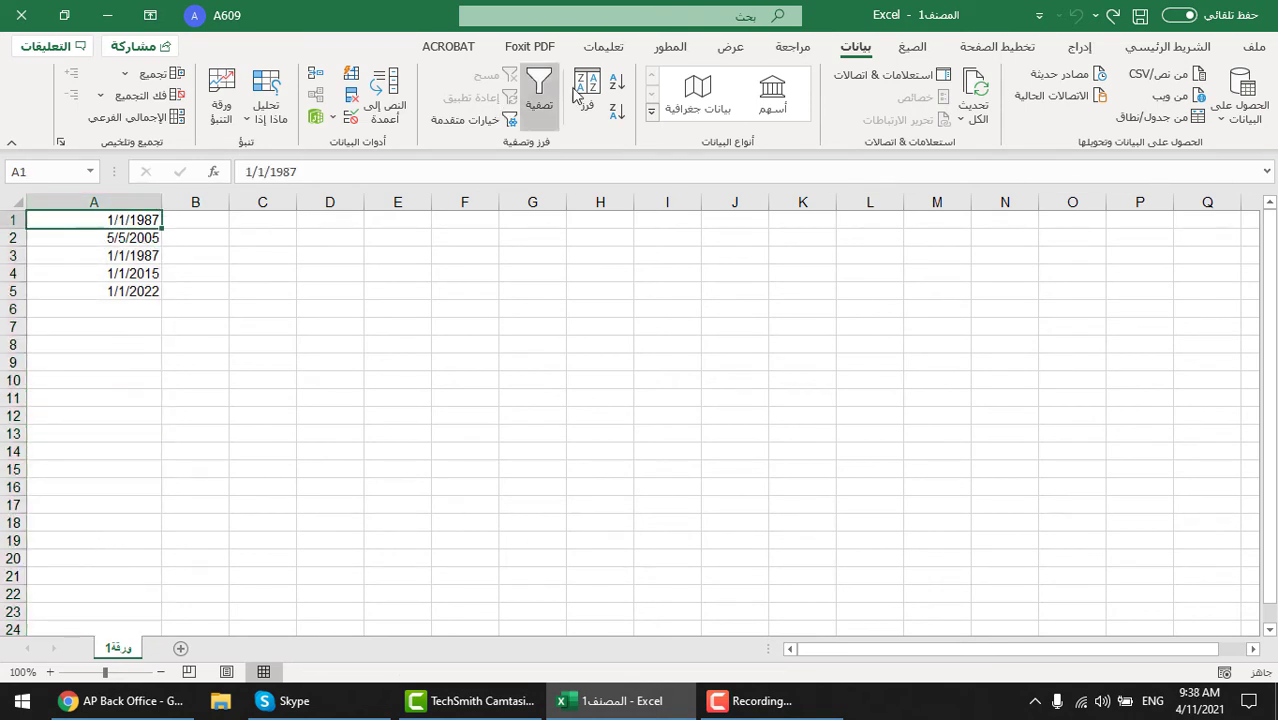
pyautogui.click(1180, 50)
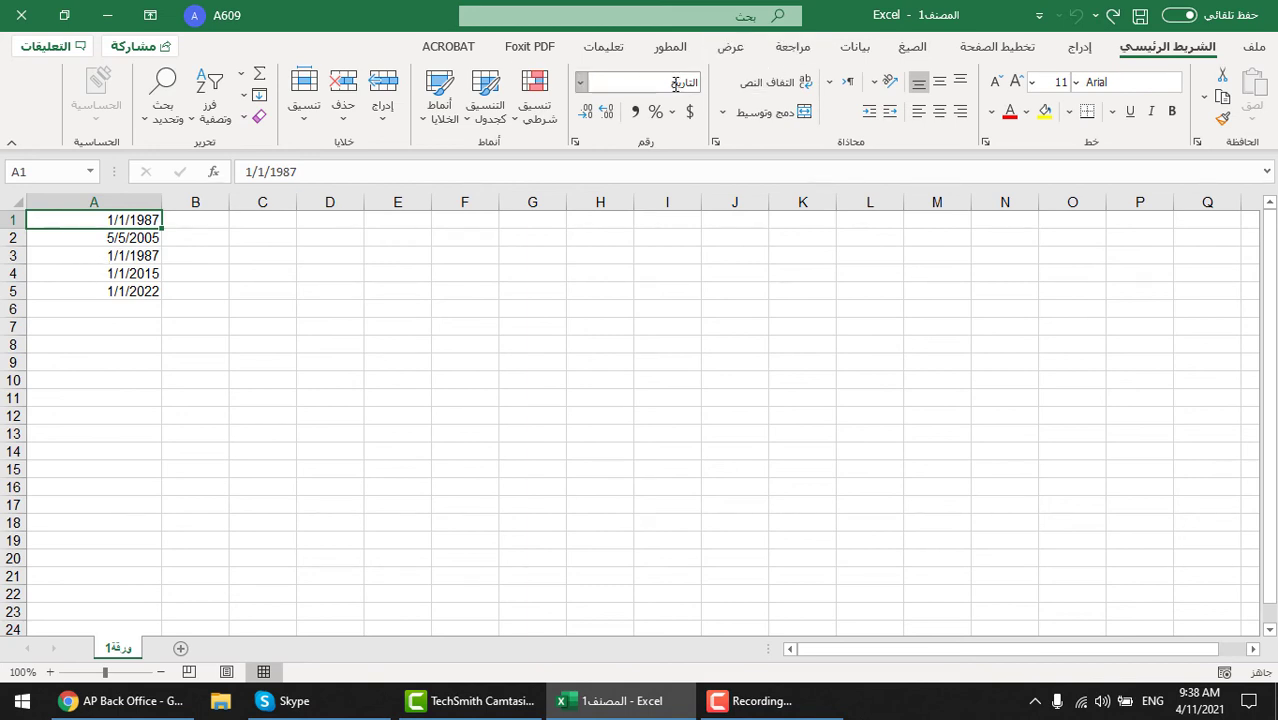
pyautogui.click(108, 237)
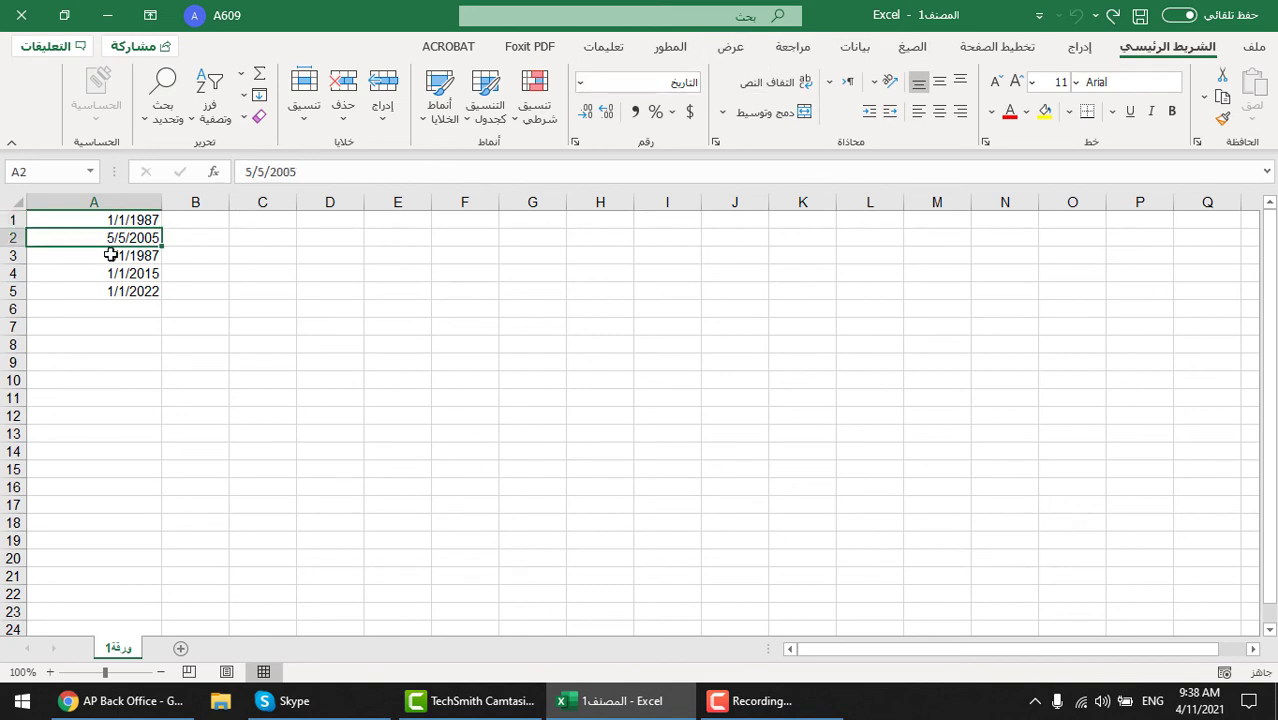
pyautogui.click(108, 255)
pyautogui.click(108, 273)
pyautogui.click(111, 291)
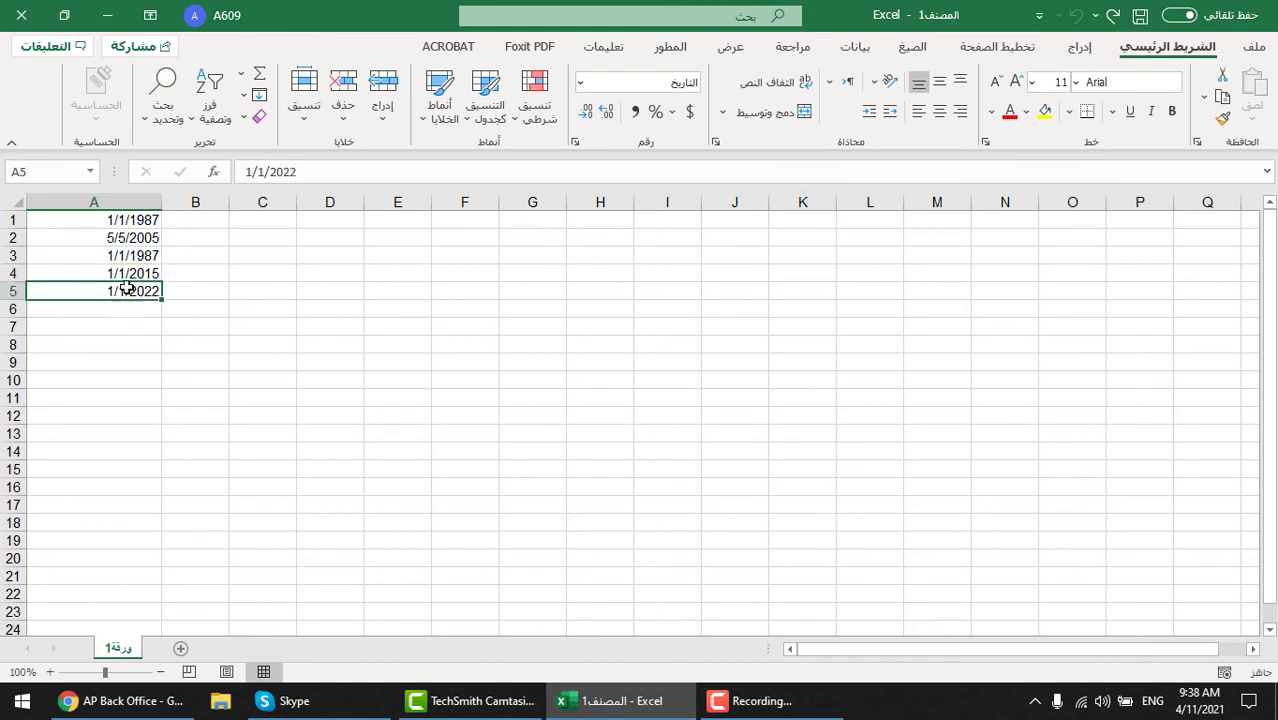
# - Undo the replacement of dots in column A and compare the number formats of cells A2 and A1
pyautogui.hotkey('ctrl', 'y')
pyautogui.click(114, 360)
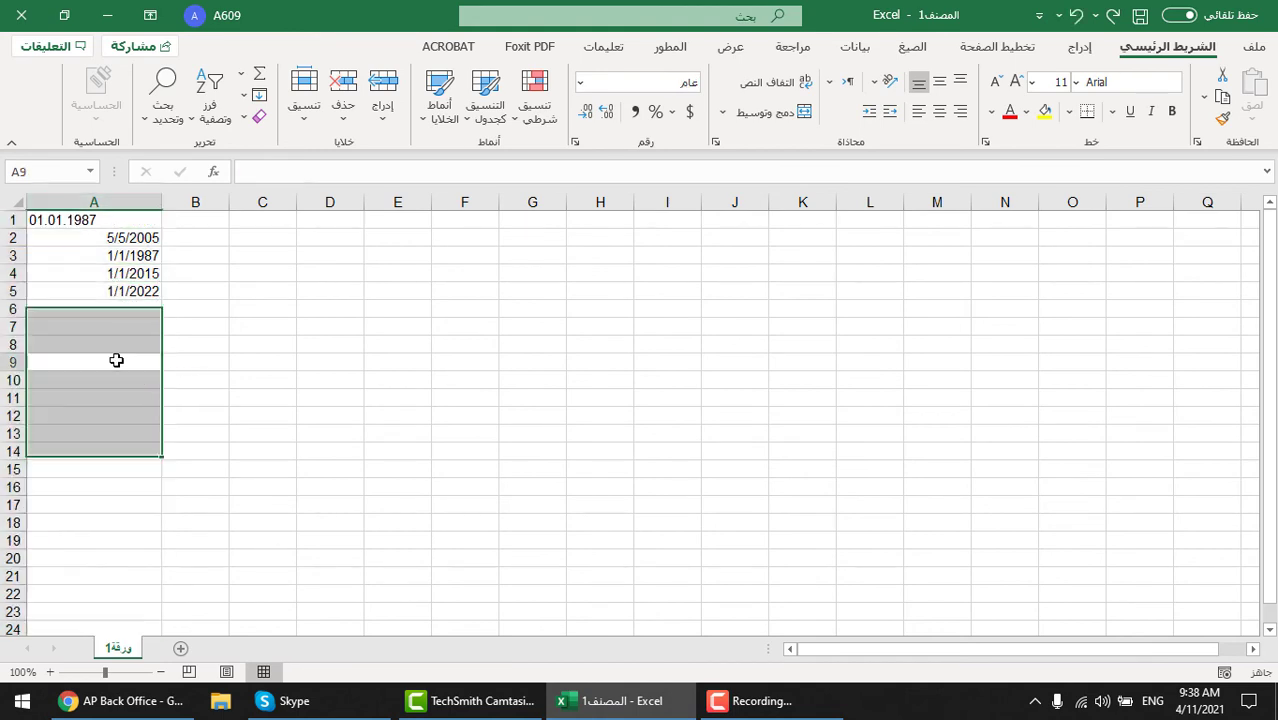
pyautogui.click(105, 237)
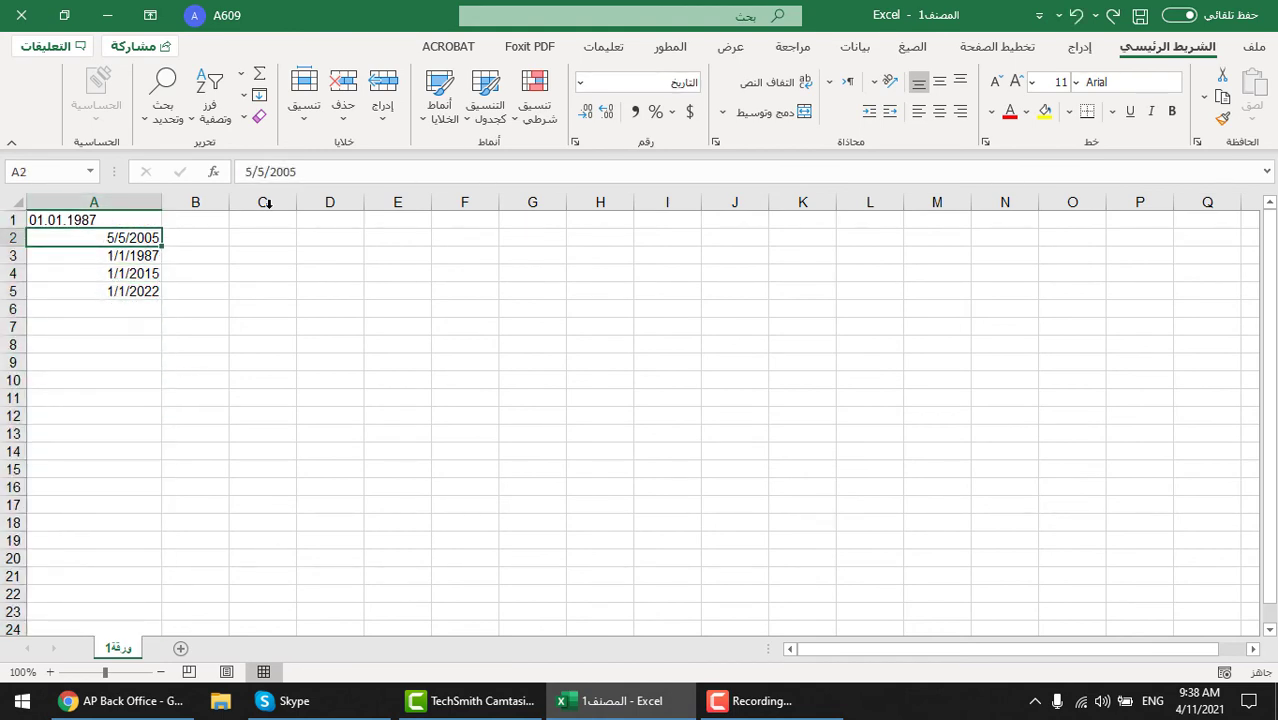
pyautogui.click(137, 218)
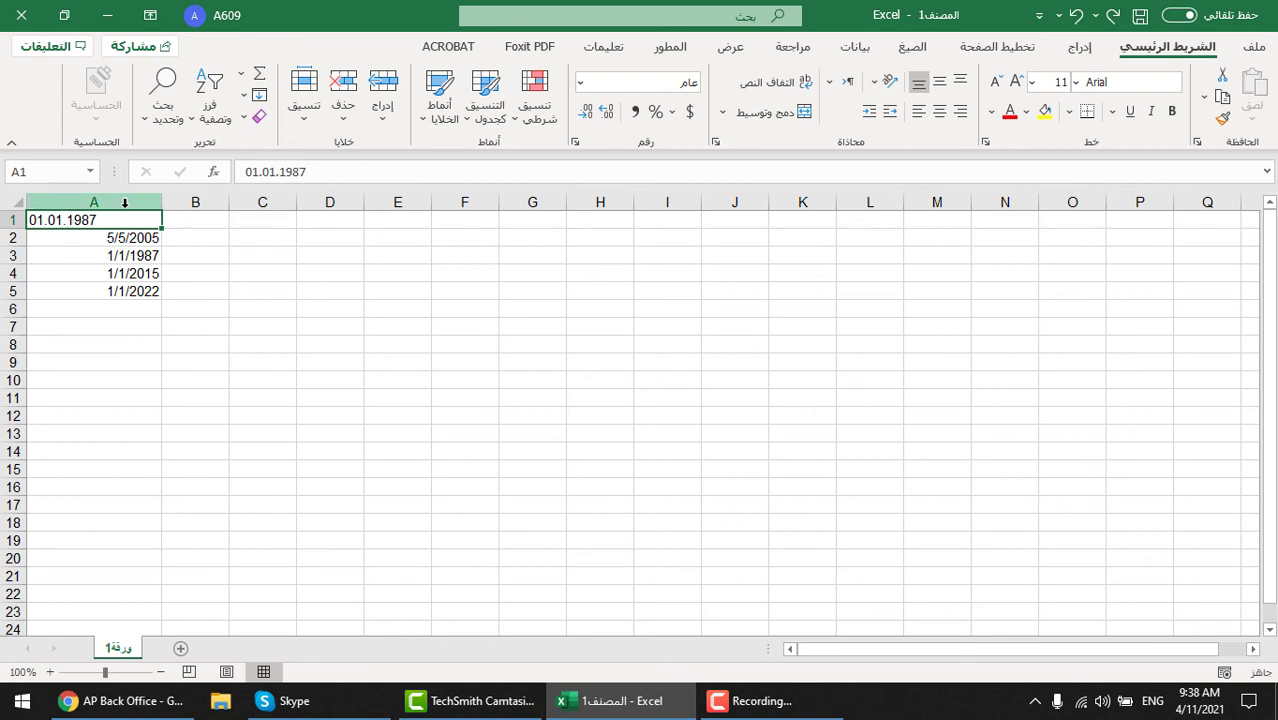
# - Choose the Date category (التاريخ) for column A's number format with the locale العربية (المملكة العربية السعودية)
pyautogui.click(120, 202)
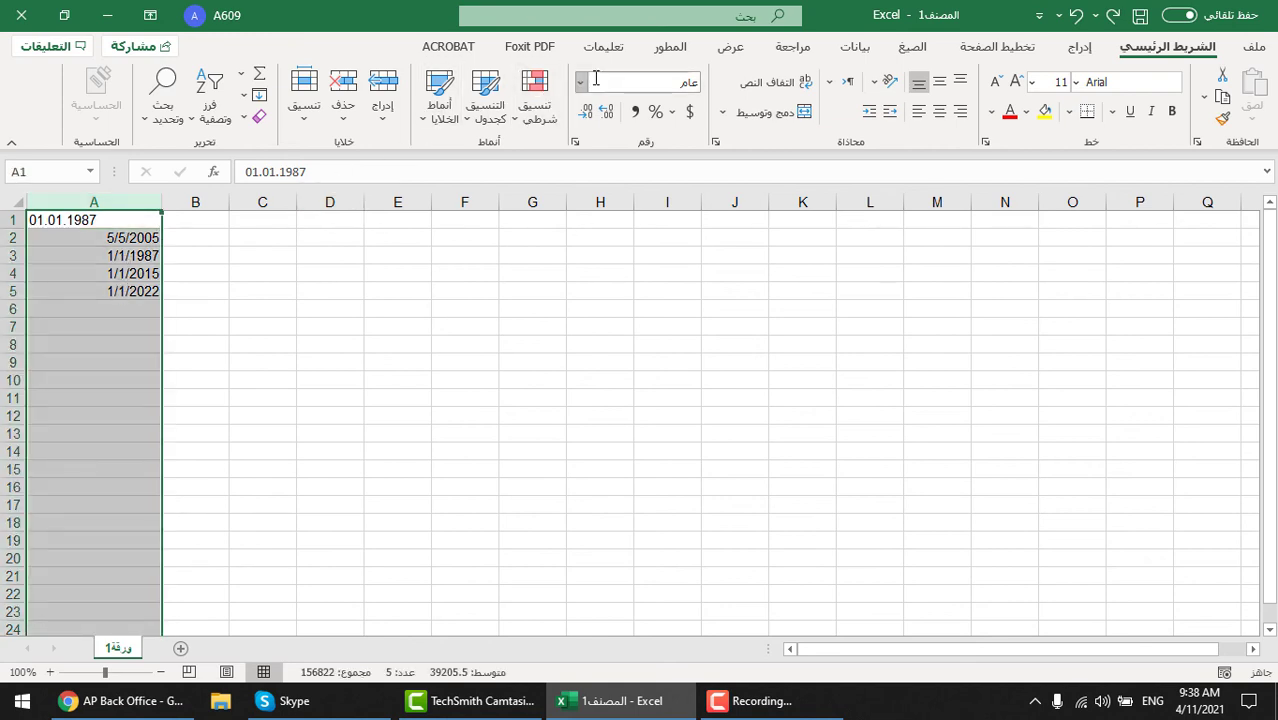
pyautogui.click(581, 83)
pyautogui.click(642, 528)
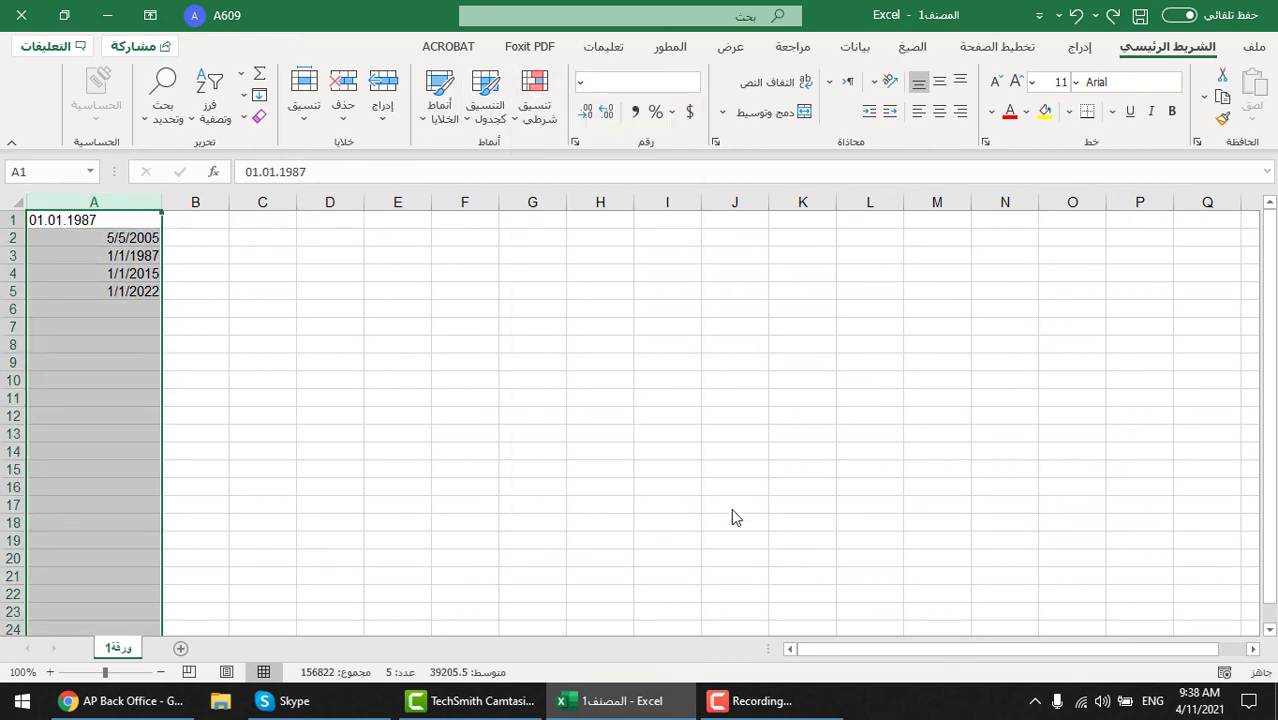
pyautogui.click(892, 270)
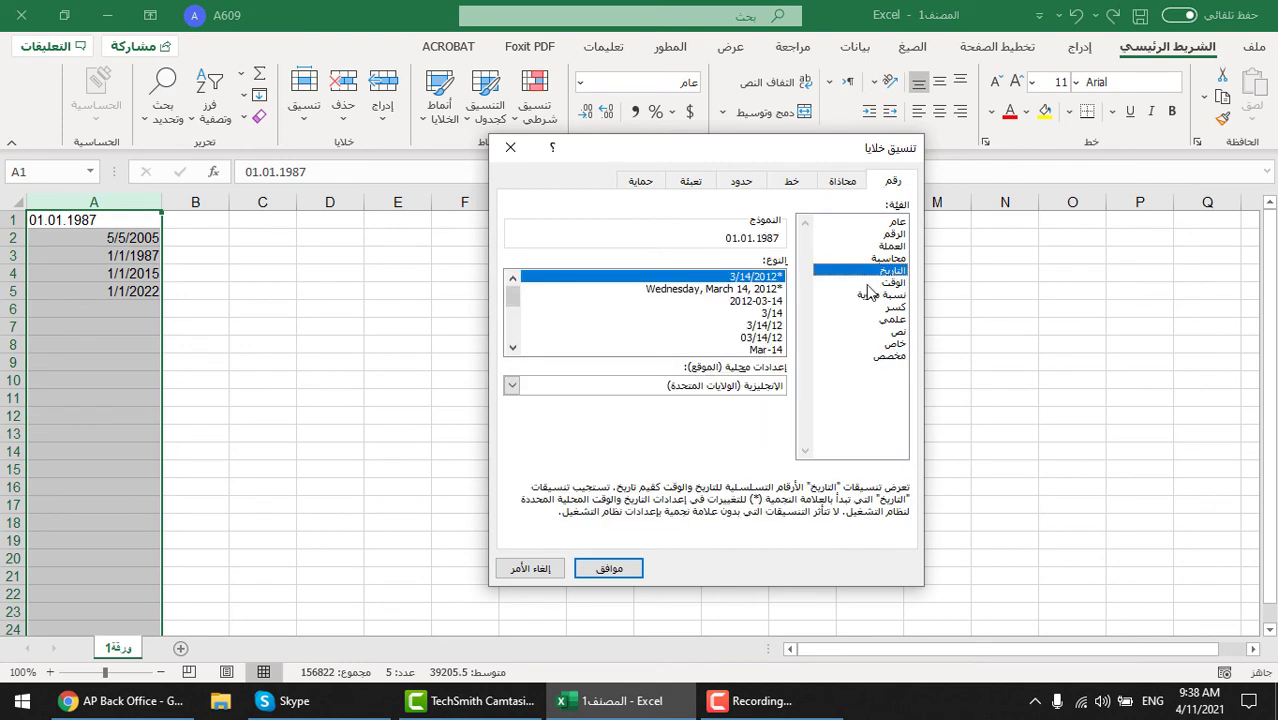
pyautogui.click(675, 386)
pyautogui.hotkey('alt', 'shift')
pyautogui.write('العر')
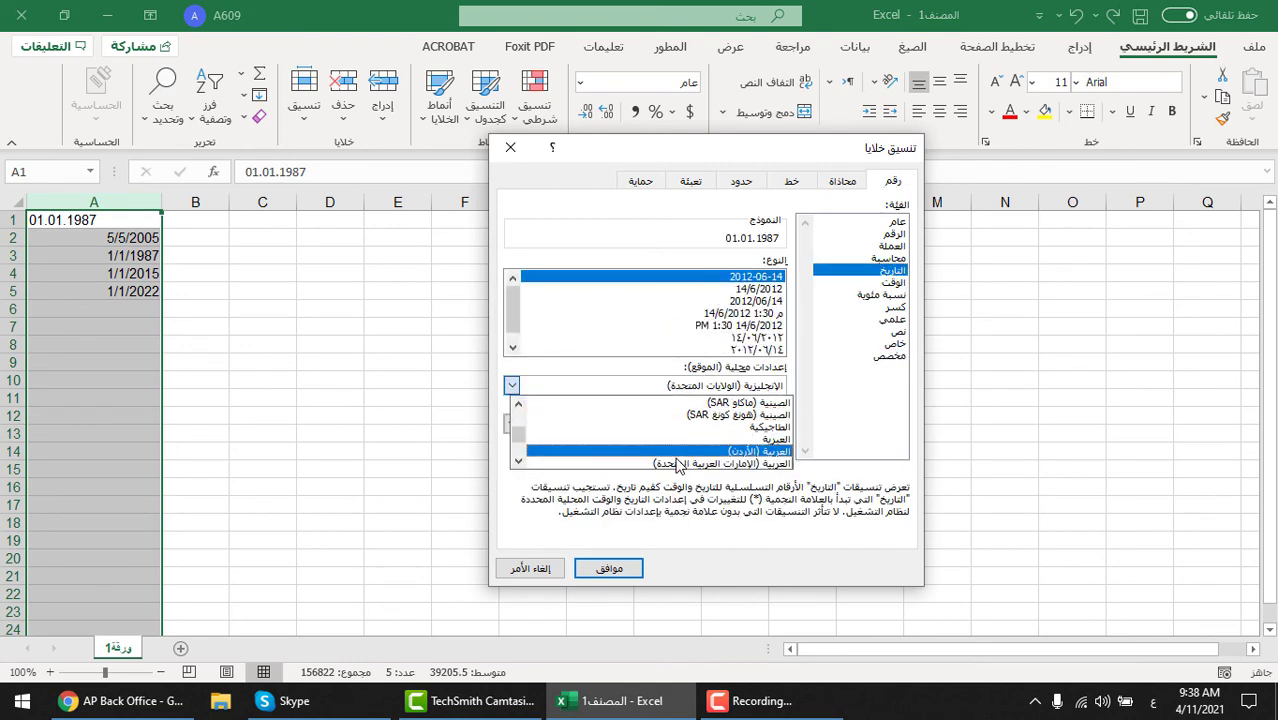
pyautogui.scroll(-1, 695, 468)
pyautogui.scroll(-2, 695, 460)
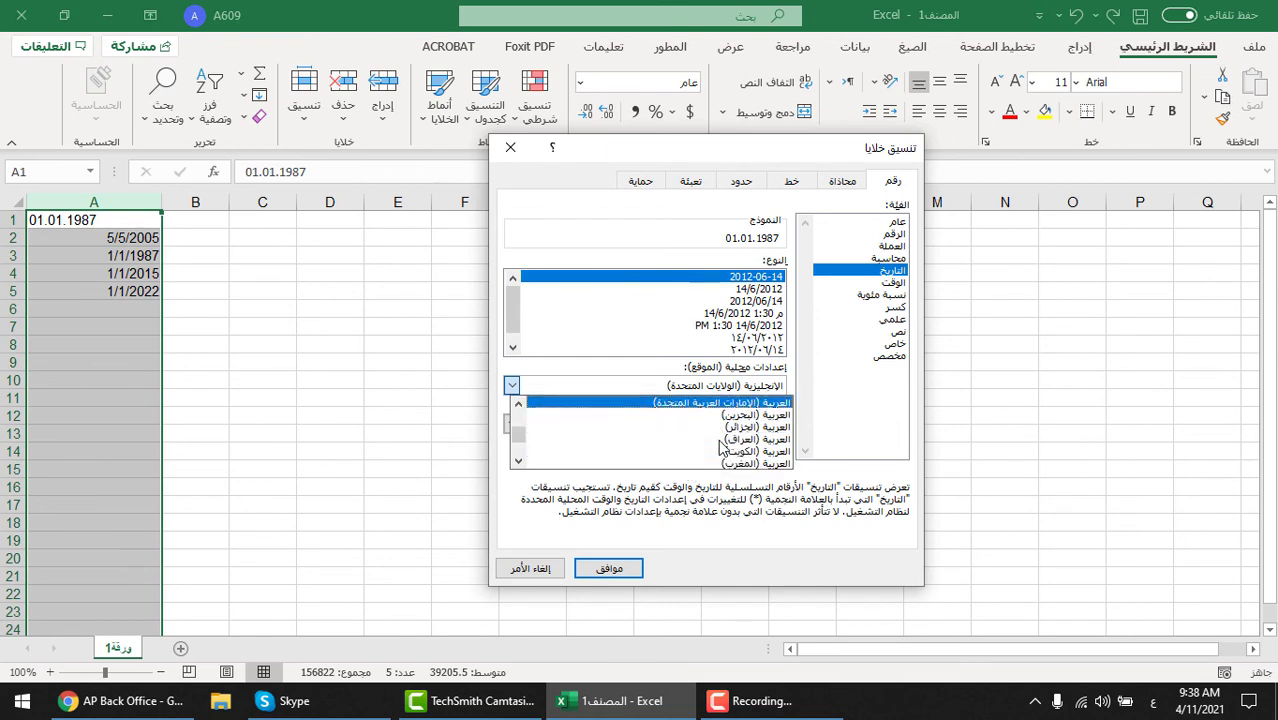
pyautogui.click(713, 447)
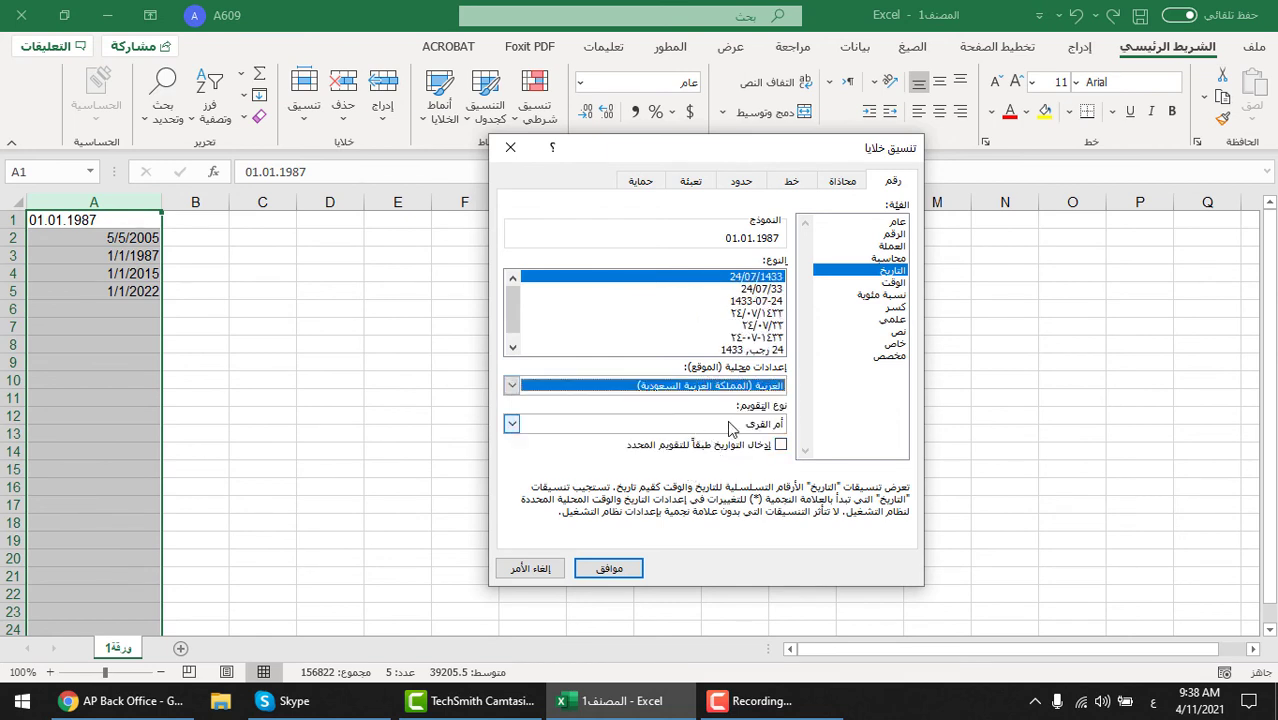
# - Set the calendar type to تسمية إنجليزية and apply the date type 14 يونيو 2012 to column A
pyautogui.click(735, 424)
pyautogui.click(749, 455)
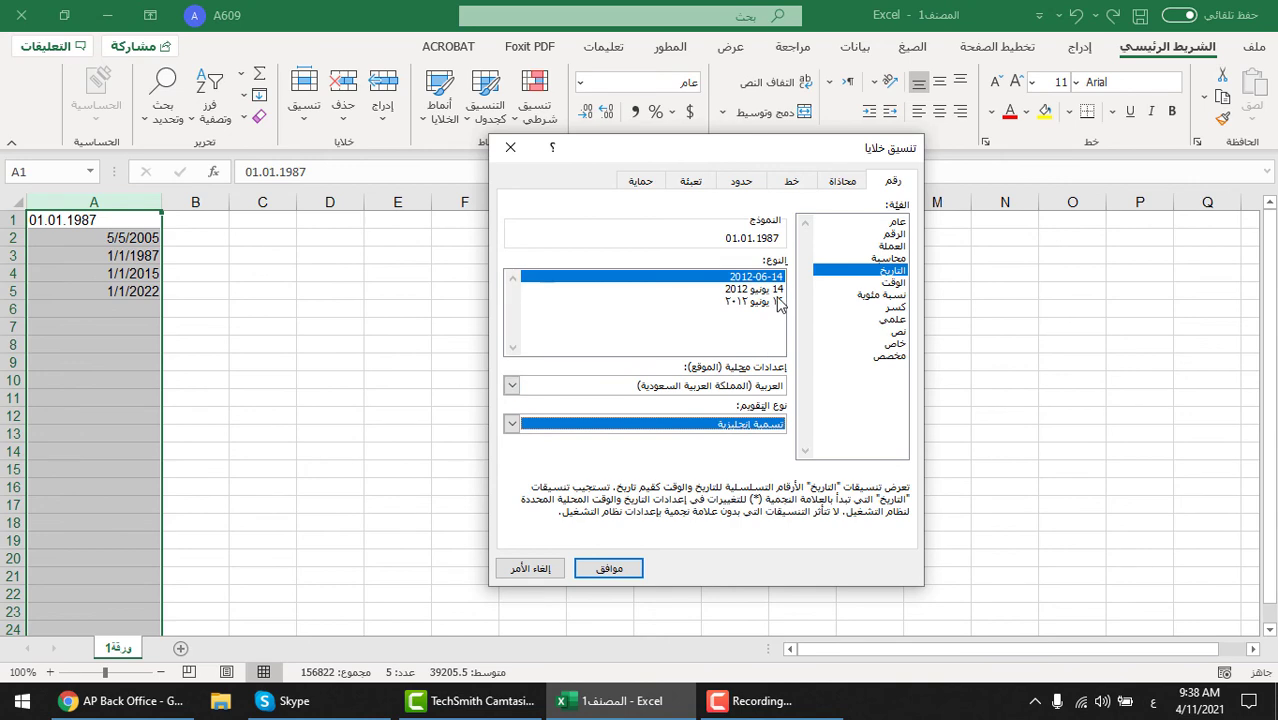
pyautogui.click(609, 568)
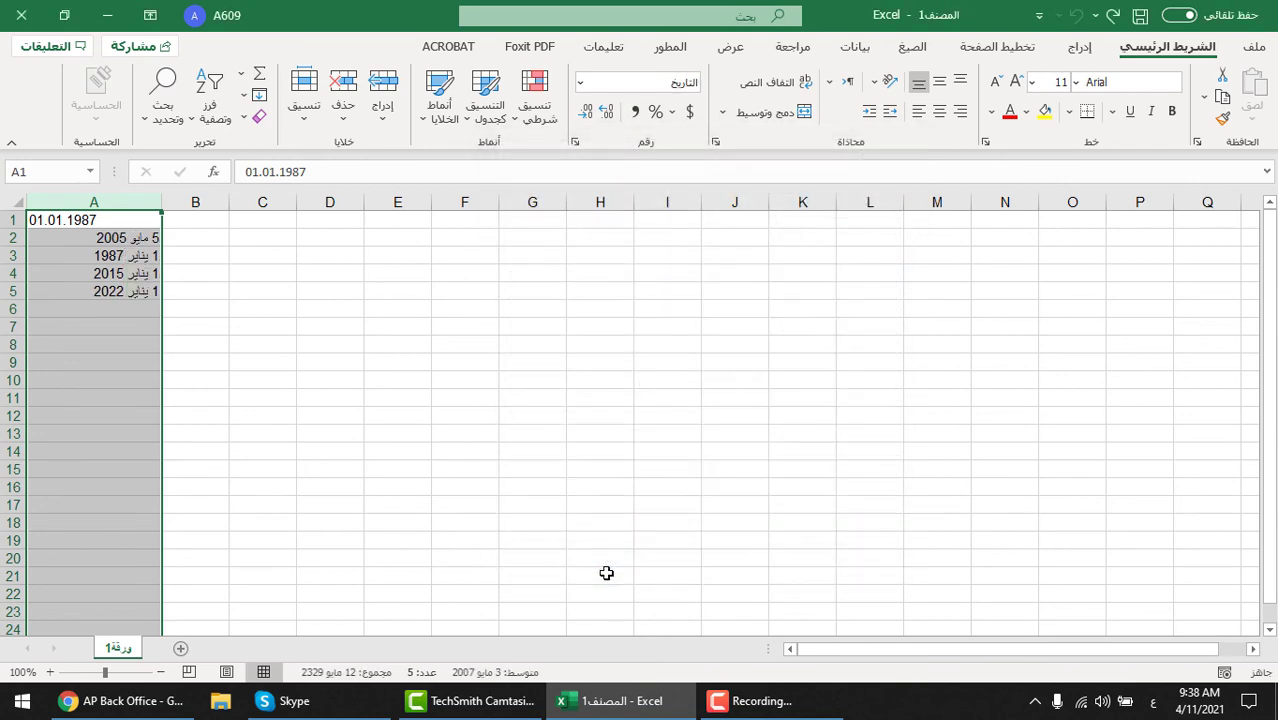
# - Check cell A1's format and undo the Arabic date formatting of column A
pyautogui.click(99, 222)
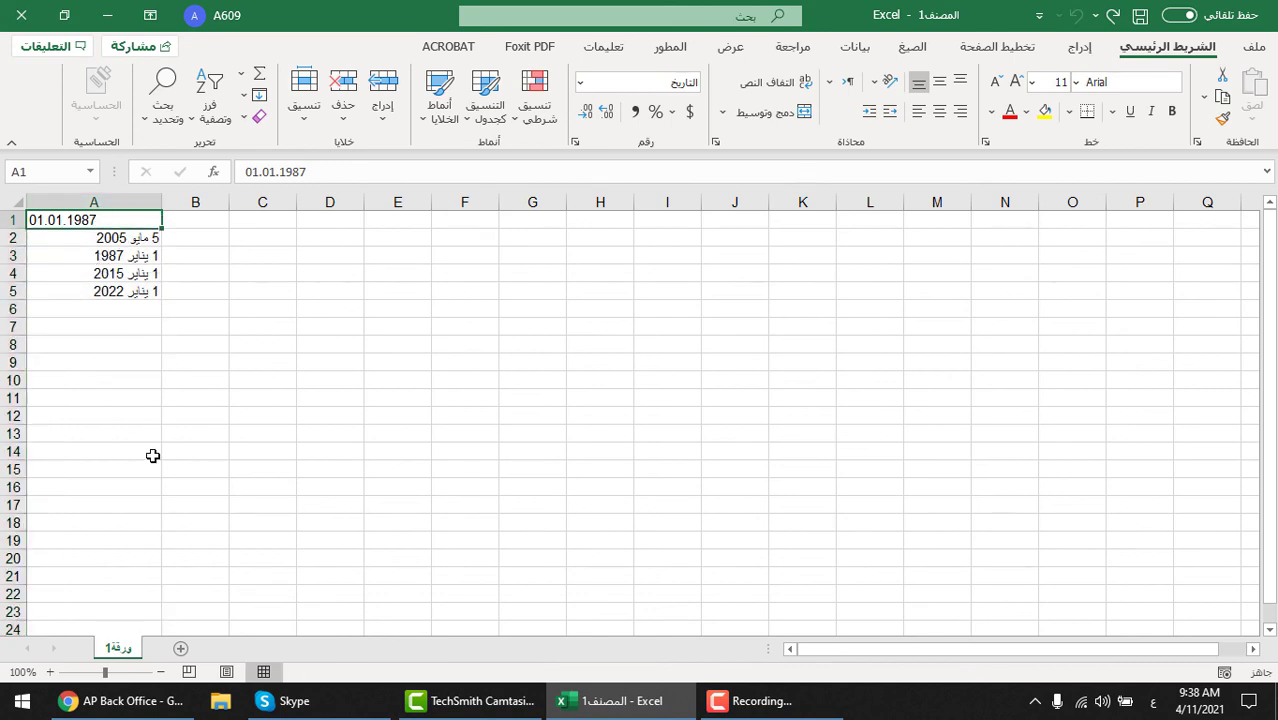
pyautogui.hotkey('ctrl', 'z')
pyautogui.click(107, 437)
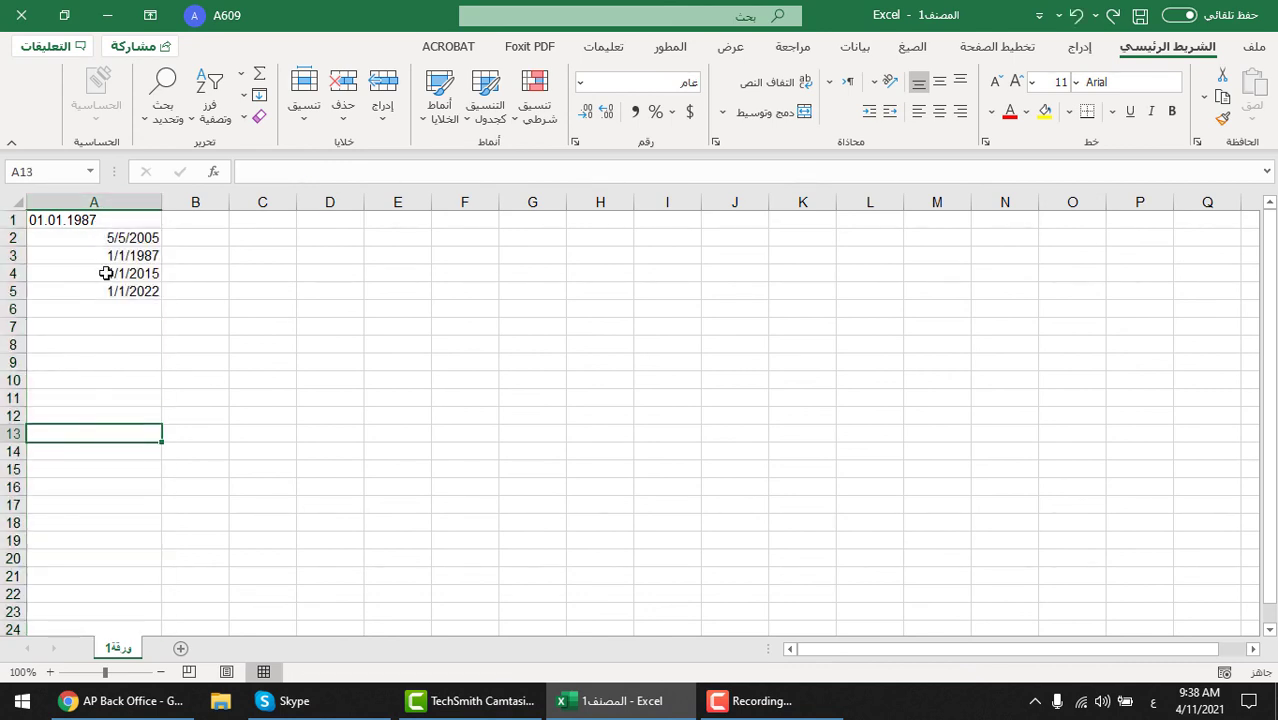
pyautogui.click(113, 198)
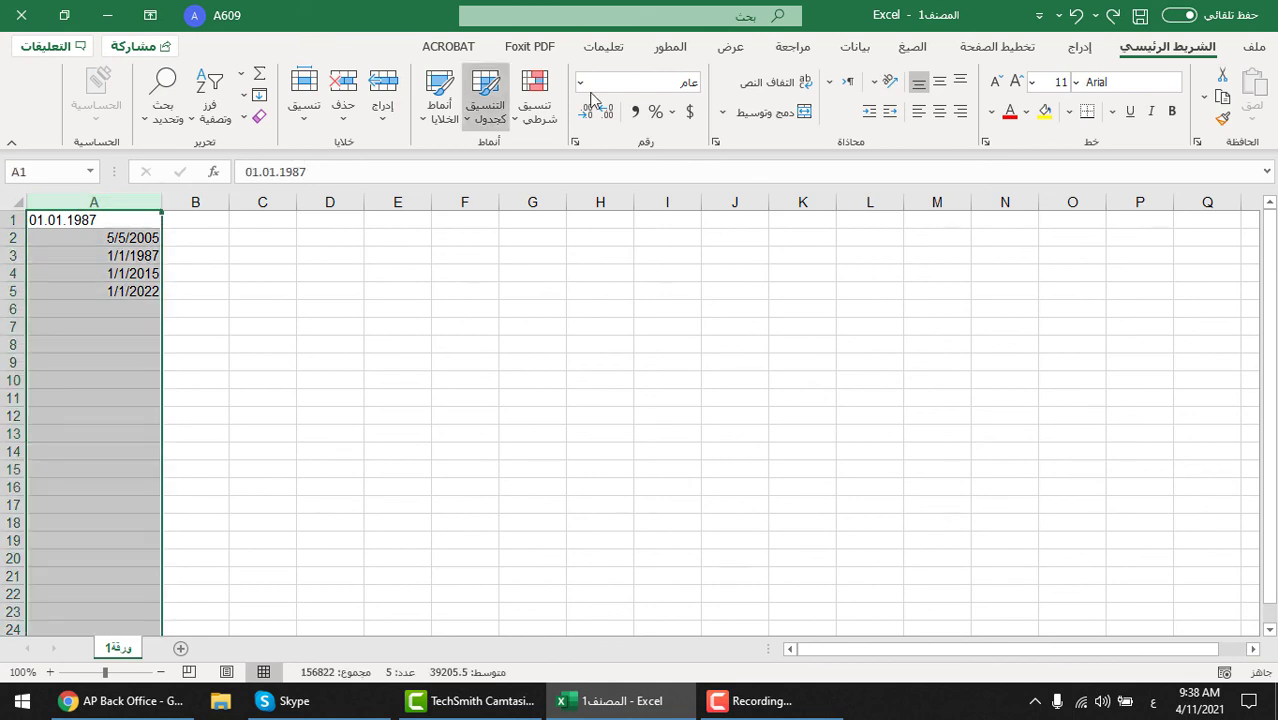
pyautogui.click(855, 47)
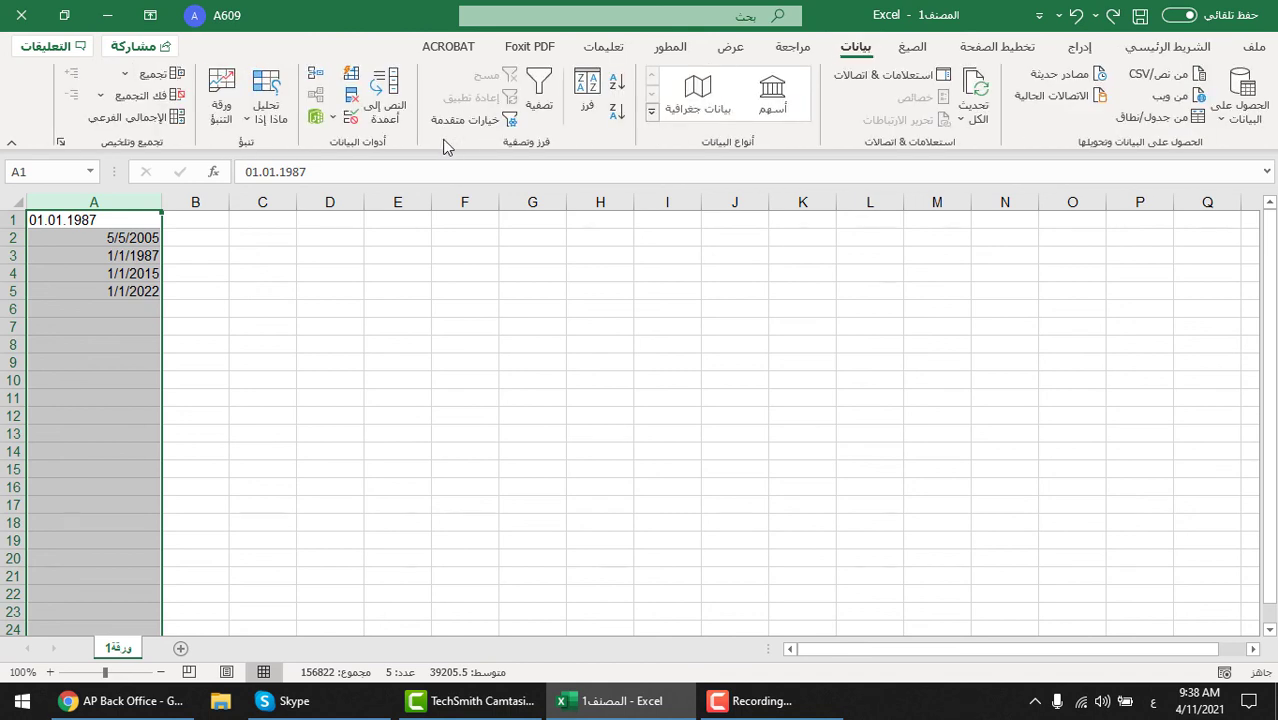
pyautogui.click(385, 110)
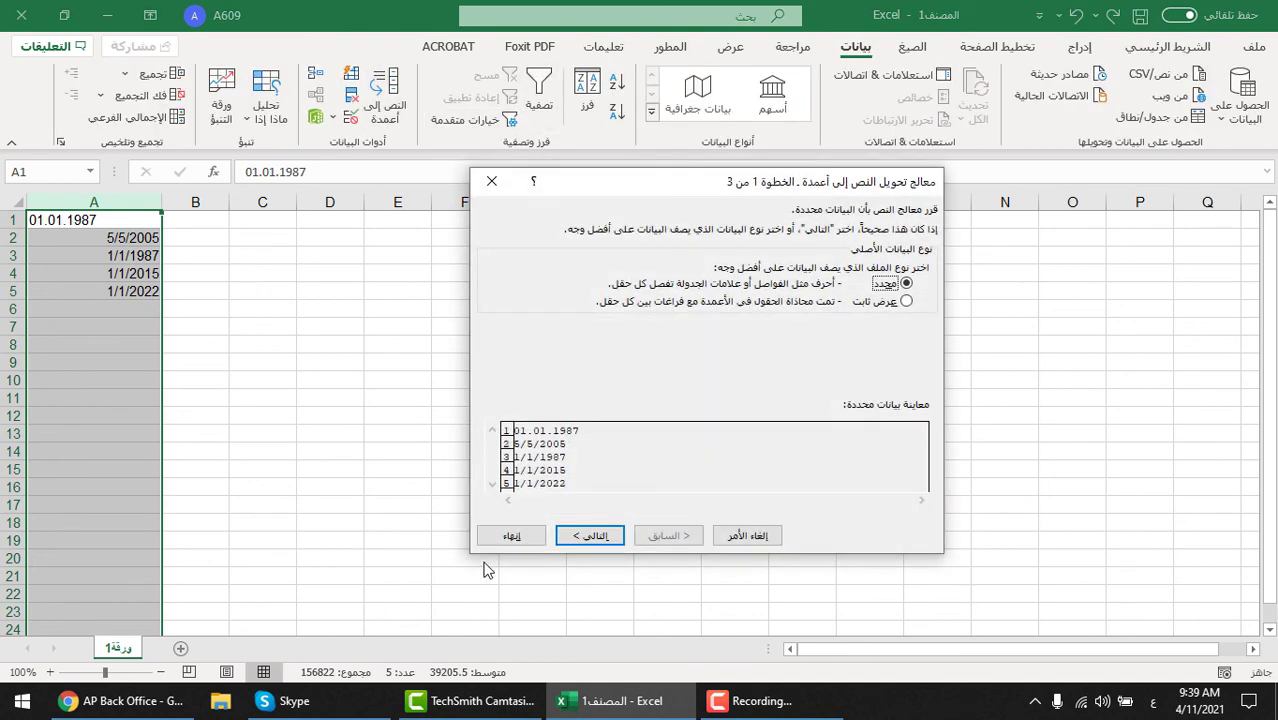
pyautogui.press('Escape')
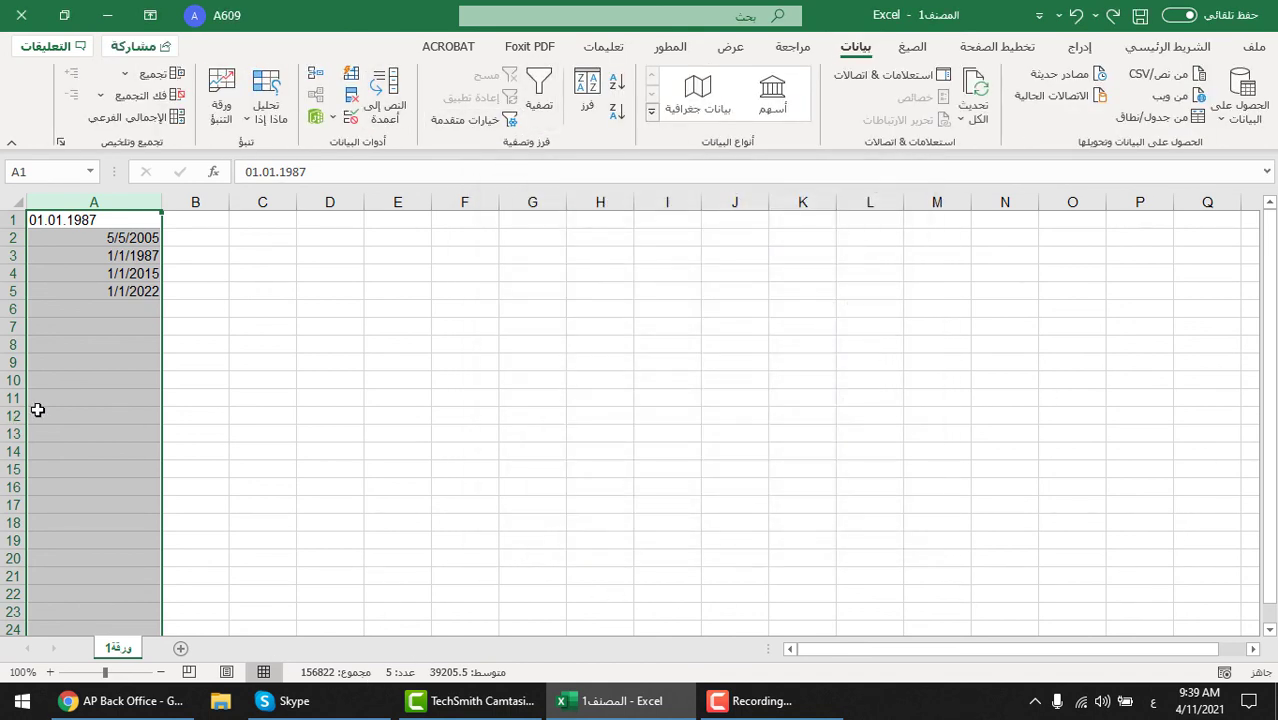